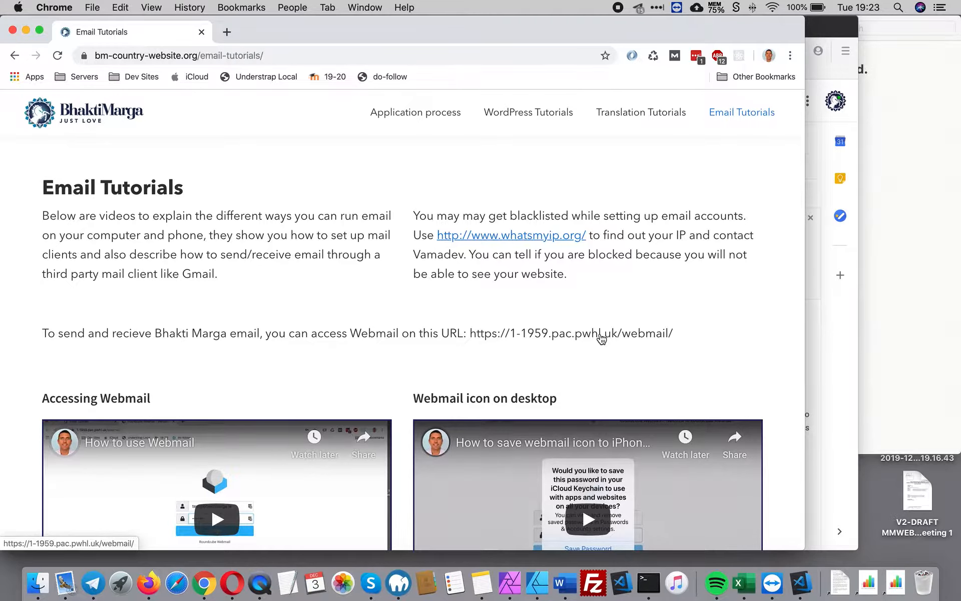
Step: Open the webmail link from the Email Tutorials page in a new tab
{"action": "left_click", "coordinate": [602, 334]}
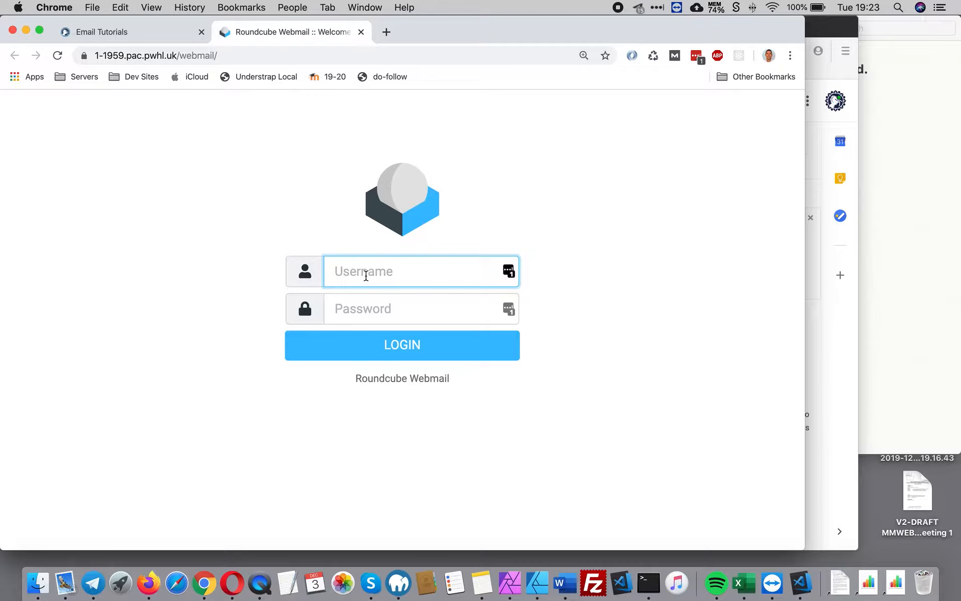
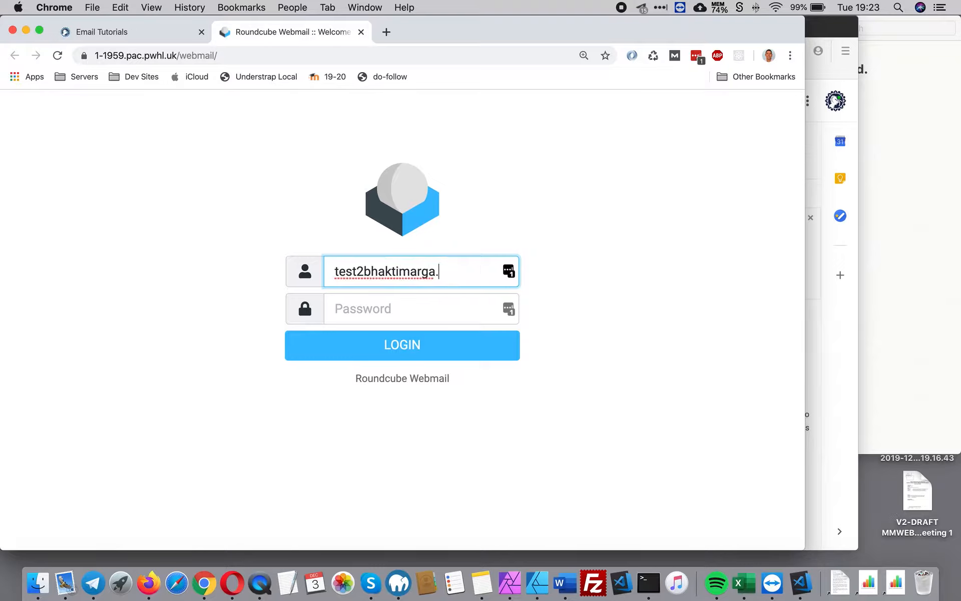
Step: Log in to Roundcube as the domain test mailbox, decline LastPass, then bring Gmail forward
{"action": "key", "text": "Left"}
{"action": "key", "text": "Left"}
{"action": "key", "text": "Left"}
{"action": "key", "text": "Left"}
{"action": "key", "text": "Left"}
{"action": "key", "text": "Left"}
{"action": "key", "text": "Left"}
{"action": "key", "text": "Left"}
{"action": "key", "text": "Left"}
{"action": "key", "text": "Left"}
{"action": "key", "text": "Left"}
{"action": "key", "text": "Left"}
{"action": "key", "text": "Left"}
{"action": "key", "text": "Left"}
{"action": "key", "text": "BackSpace"}
{"action": "type", "text": "@"}
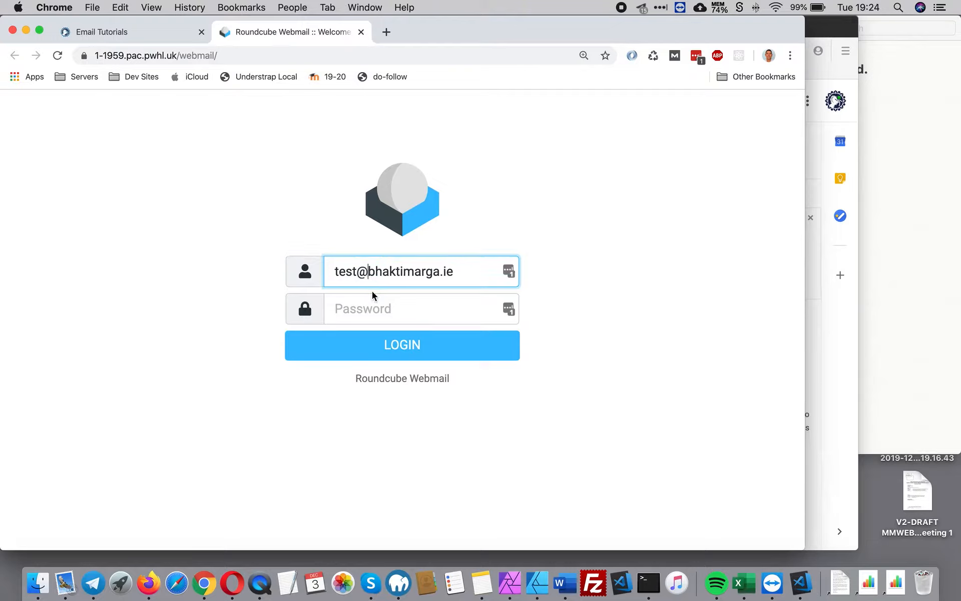
{"action": "double_click", "coordinate": [445, 271]}
{"action": "left_click", "coordinate": [350, 309]}
{"action": "type", "text": "••••••••"}
{"action": "left_click", "coordinate": [417, 344]}
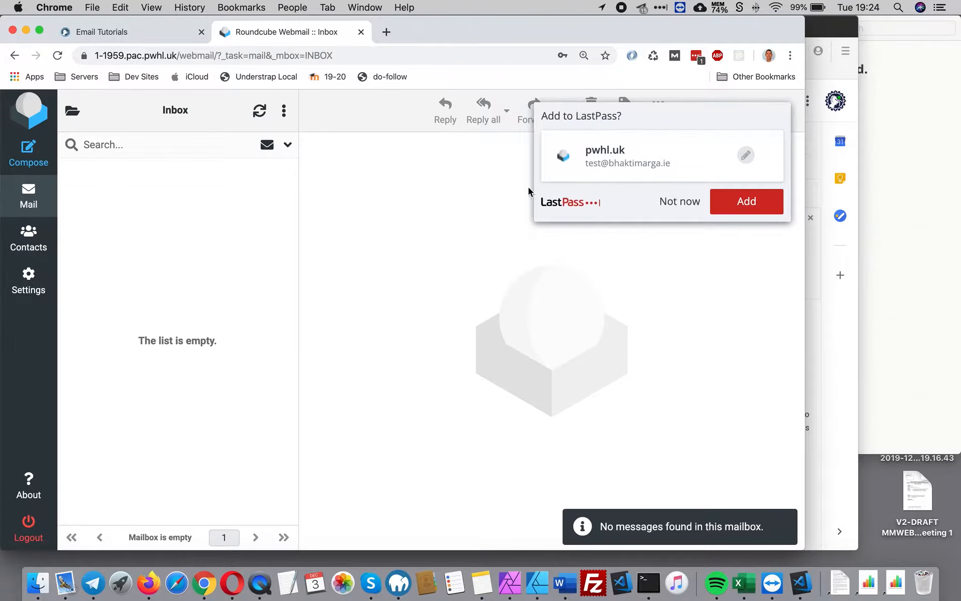
{"action": "left_click", "coordinate": [669, 205]}
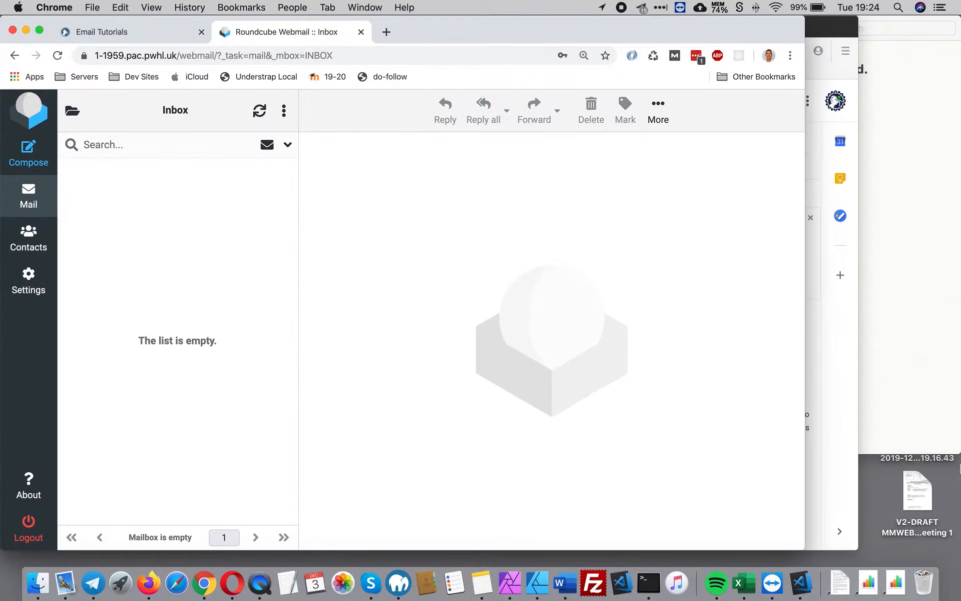
{"action": "left_click", "coordinate": [842, 383]}
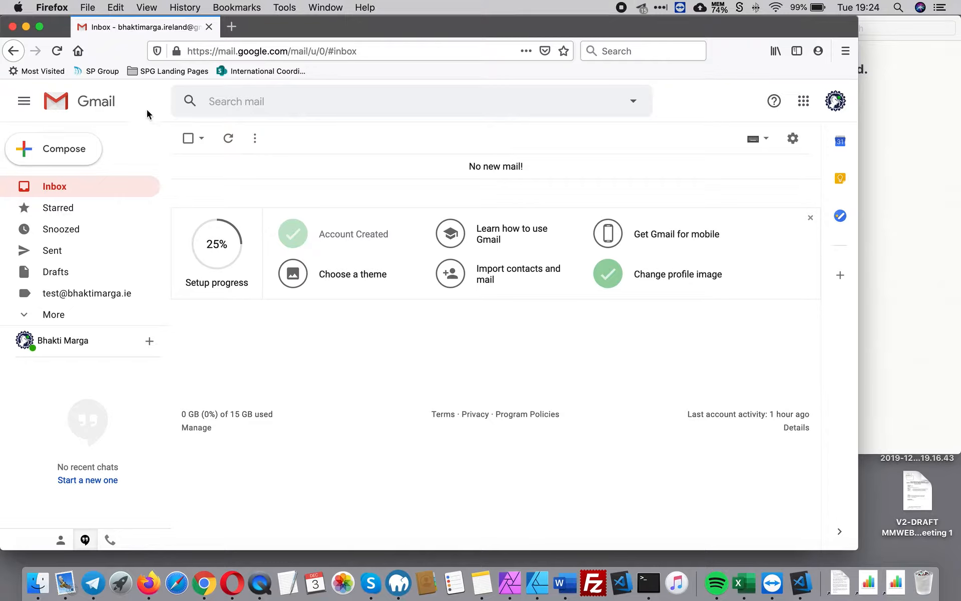
Step: Check the Google account's display name in the avatar popup, then close it
{"action": "left_click", "coordinate": [832, 103]}
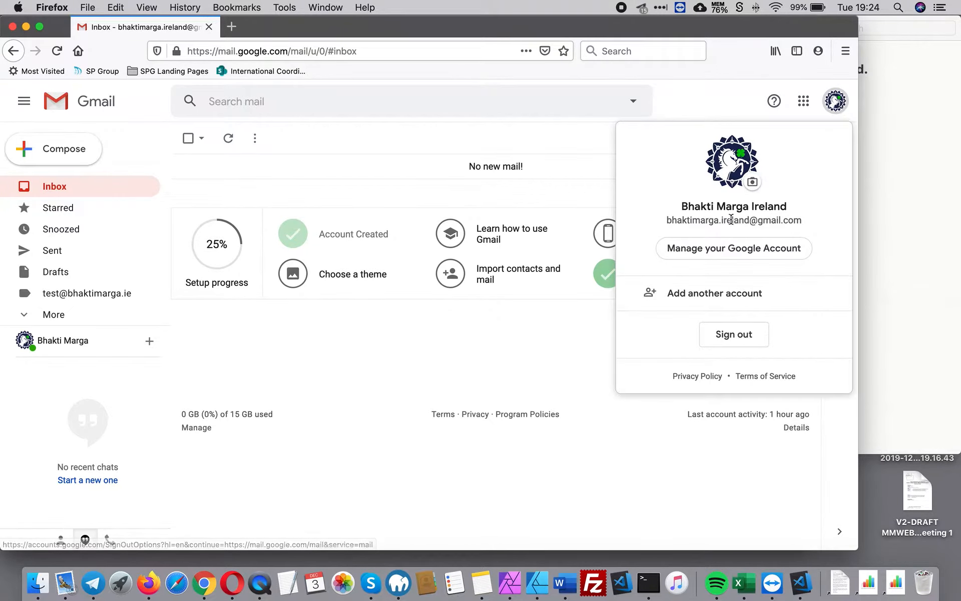
{"action": "left_click_drag", "start_coordinate": [682, 206], "coordinate": [811, 208]}
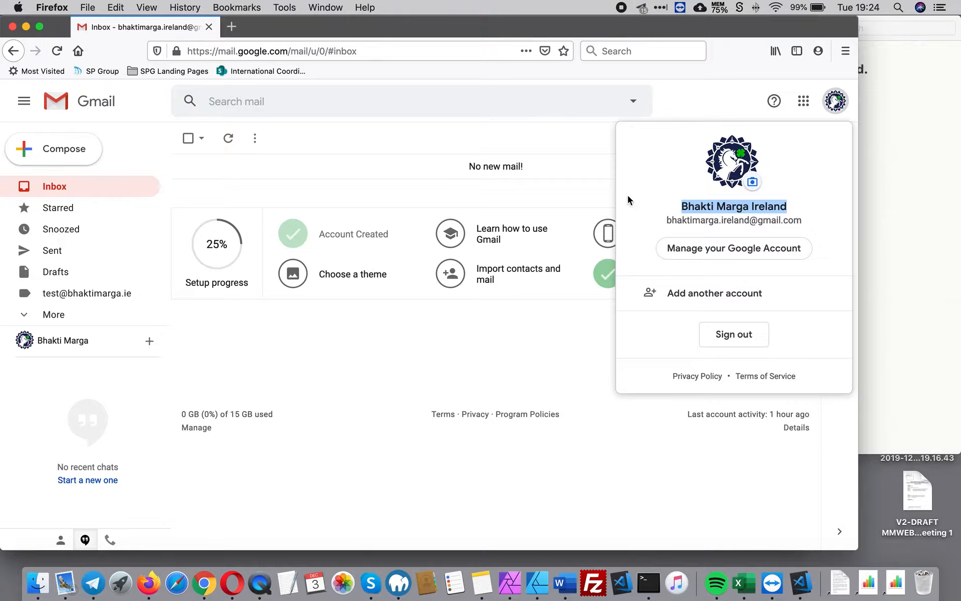
{"action": "left_click", "coordinate": [583, 134]}
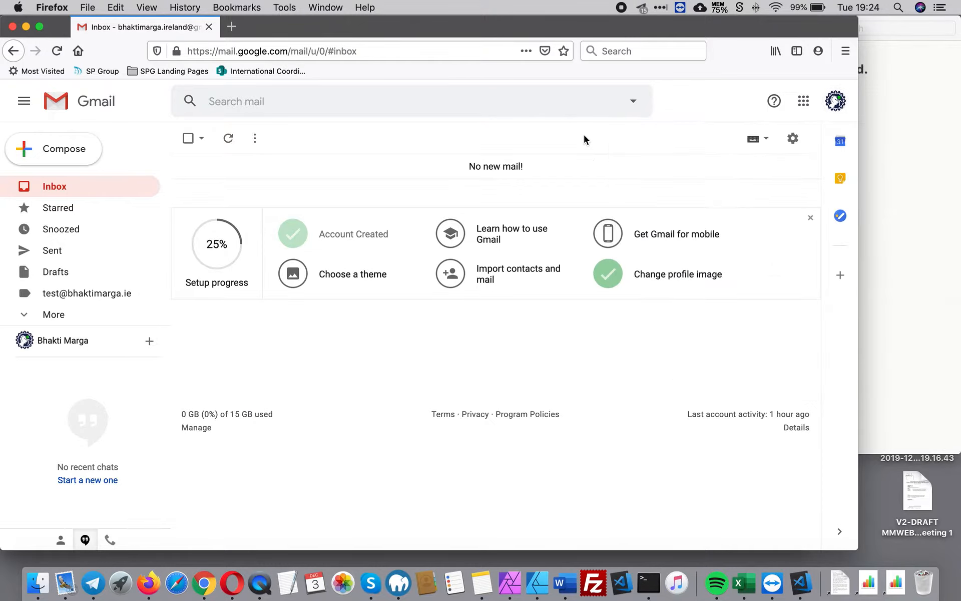
Step: Go to Settings > Accounts and Import and start adding another email address
{"action": "left_click", "coordinate": [792, 138]}
{"action": "left_click", "coordinate": [705, 221]}
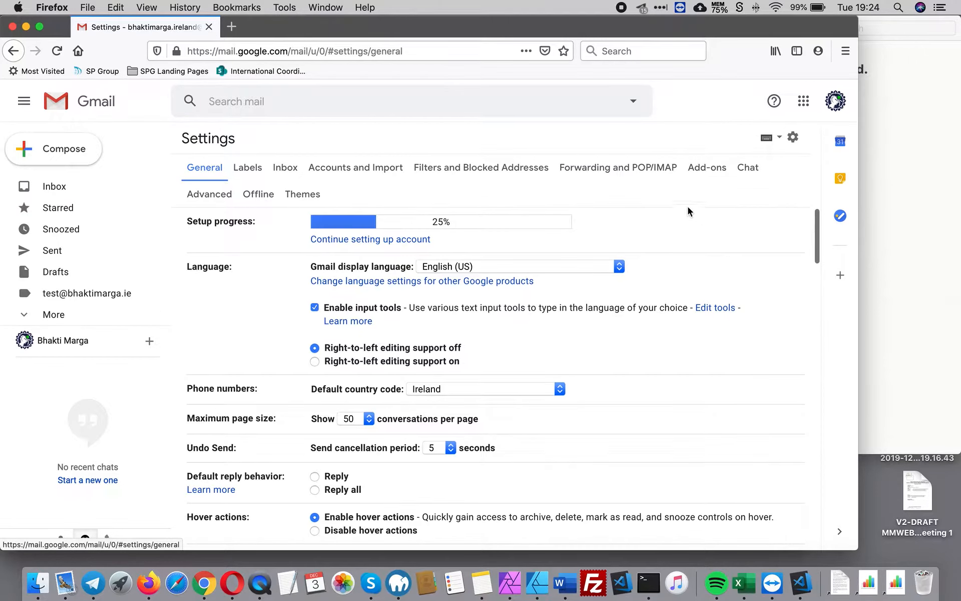
{"action": "left_click", "coordinate": [356, 166]}
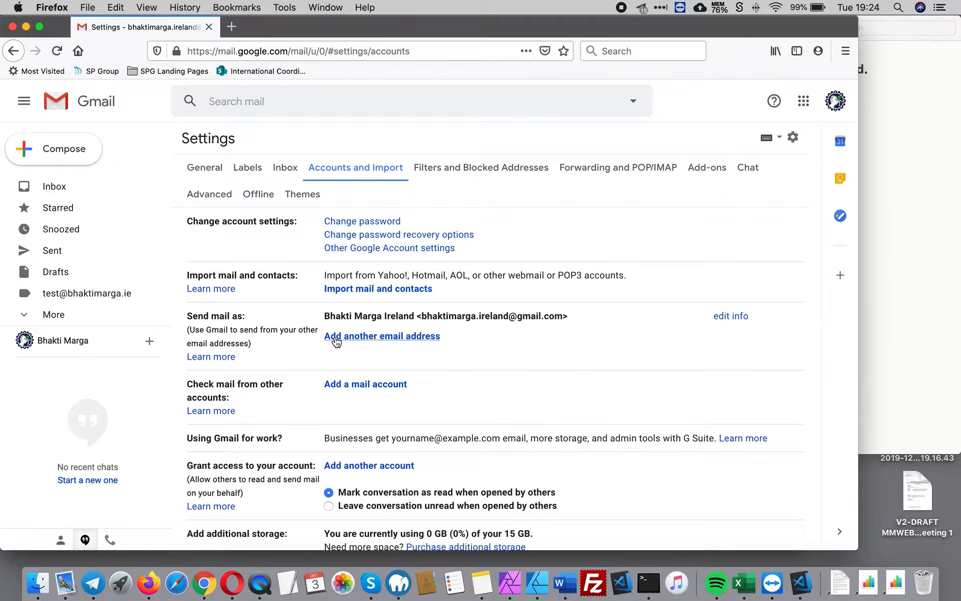
{"action": "left_click", "coordinate": [385, 336]}
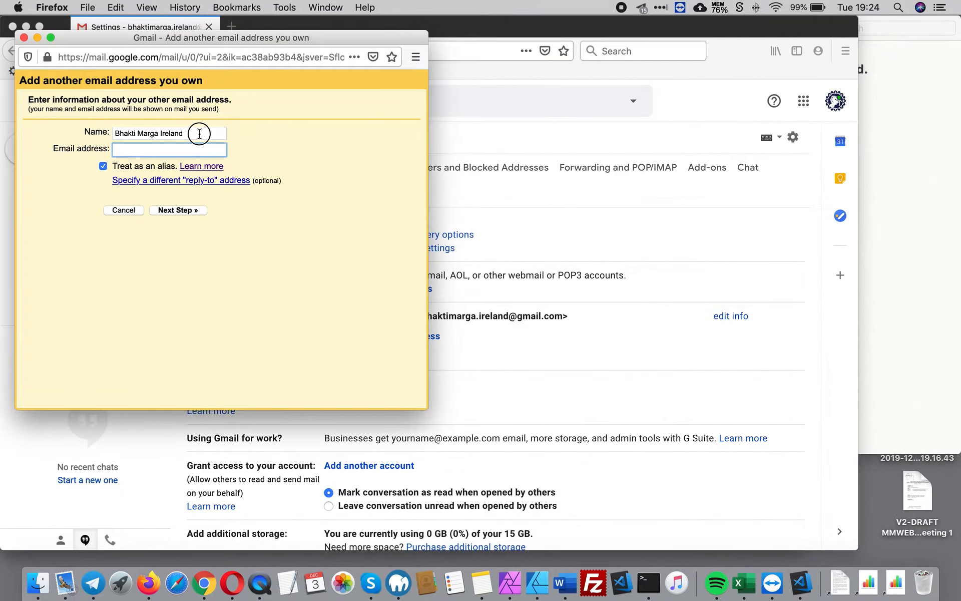
Step: Enter a new sender name and the domain email address, then continue
{"action": "left_click_drag", "start_coordinate": [197, 133], "coordinate": [105, 129]}
{"action": "type", "text": "Vamadev"}
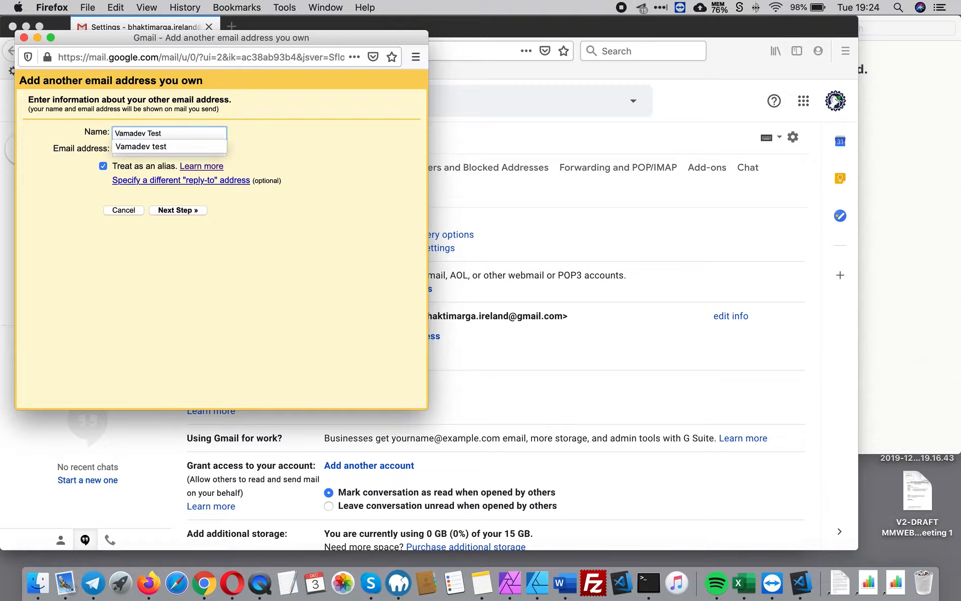
{"action": "type", "text": " Test"}
{"action": "left_click", "coordinate": [173, 146]}
{"action": "left_click", "coordinate": [135, 149]}
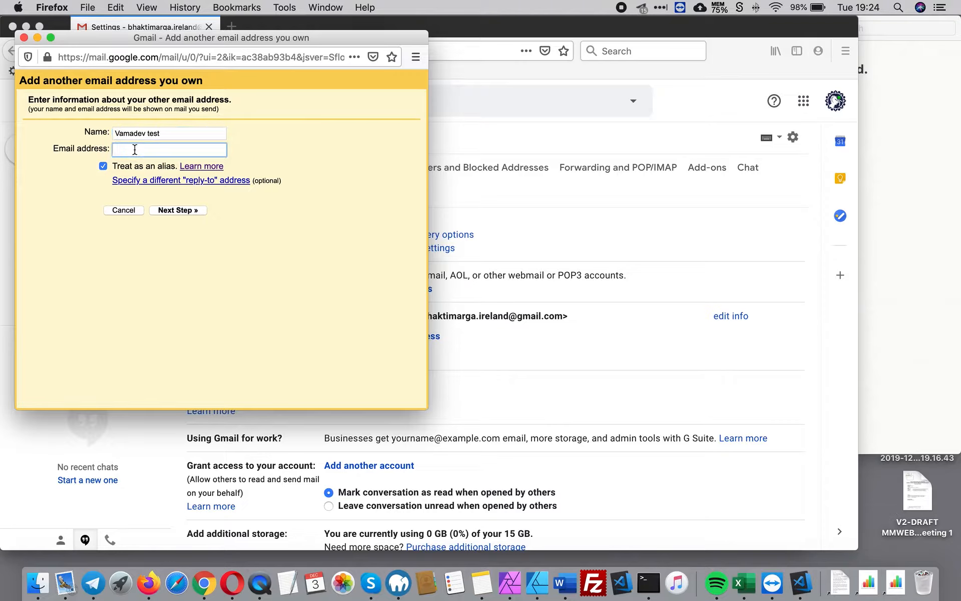
{"action": "left_click", "coordinate": [165, 164]}
{"action": "left_click", "coordinate": [187, 210]}
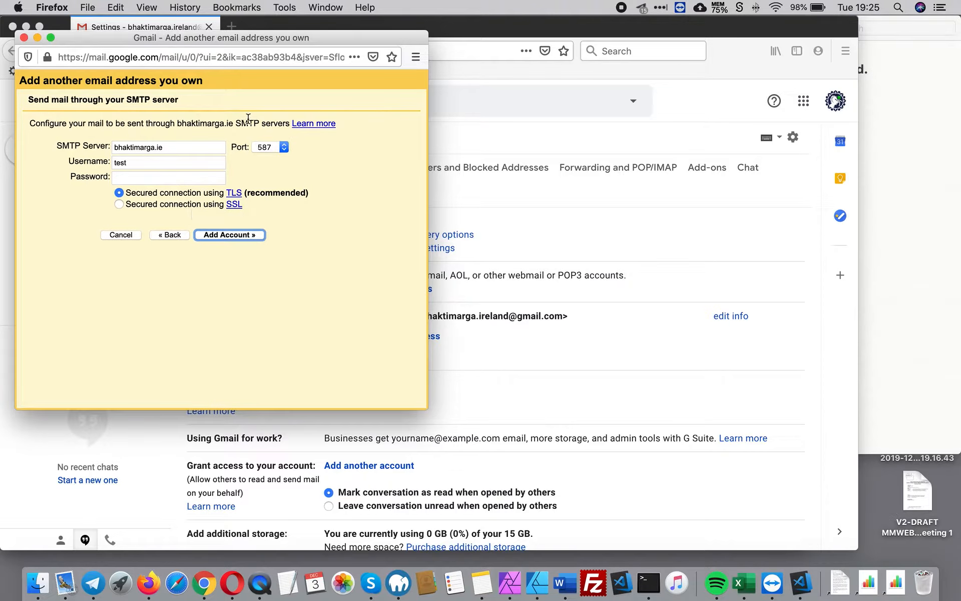
Step: Set SMTP server mail.bhaktimarga.ie with the domain address as username and its password, then add it
{"action": "left_click", "coordinate": [116, 146]}
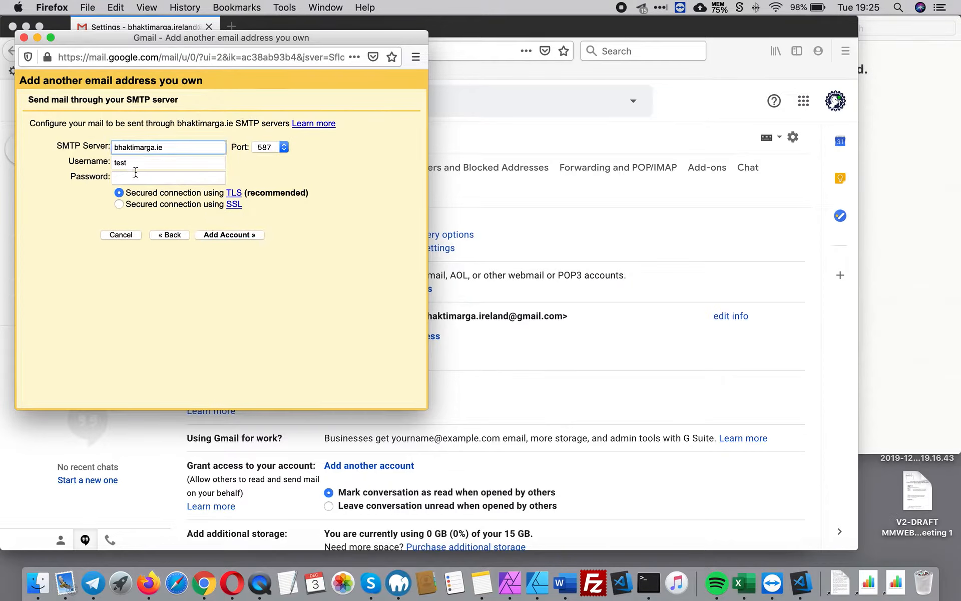
{"action": "type", "text": "mail."}
{"action": "left_click", "coordinate": [150, 162]}
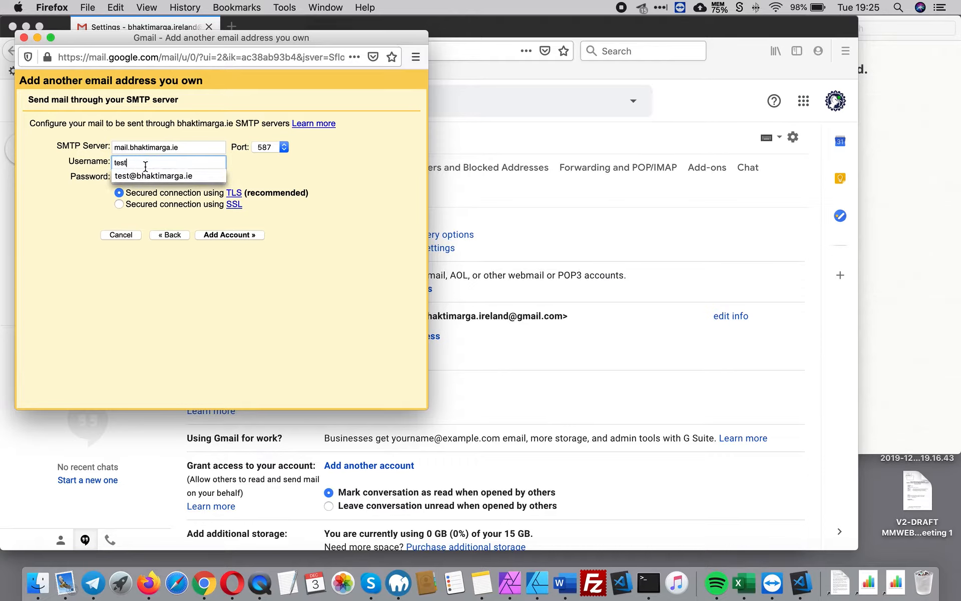
{"action": "left_click", "coordinate": [153, 176]}
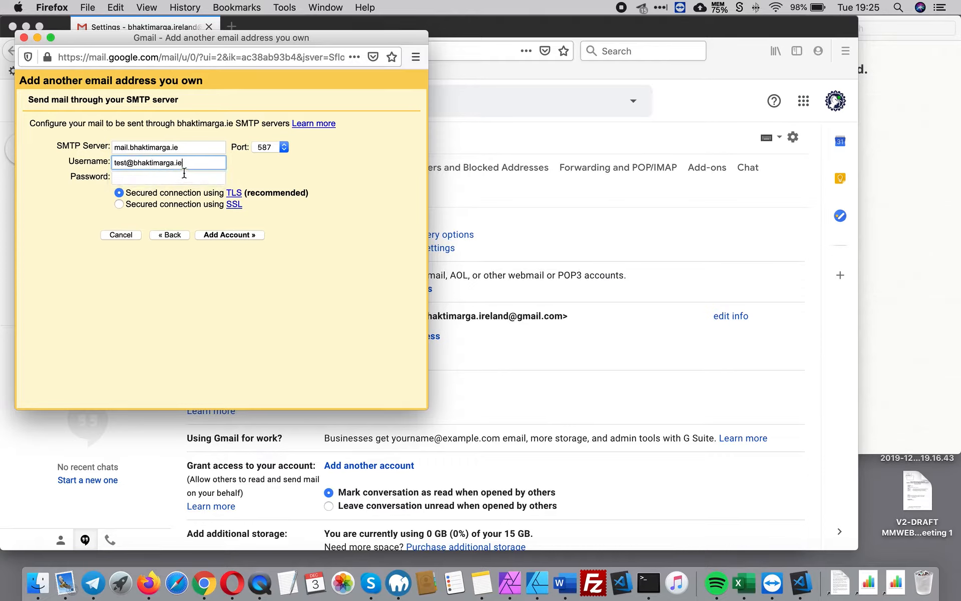
{"action": "left_click", "coordinate": [162, 176]}
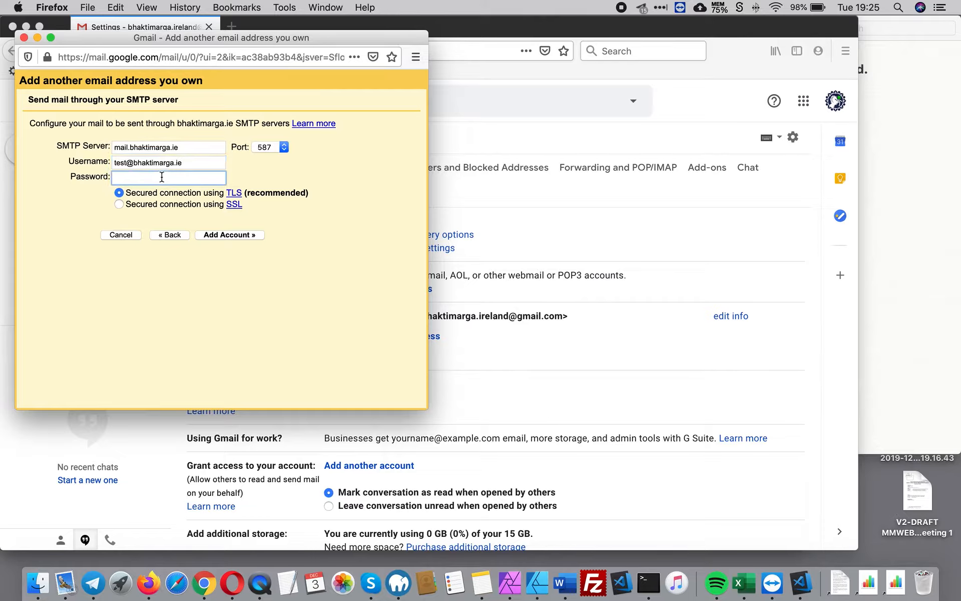
{"action": "type", "text": "••"}
{"action": "left_click", "coordinate": [229, 235]}
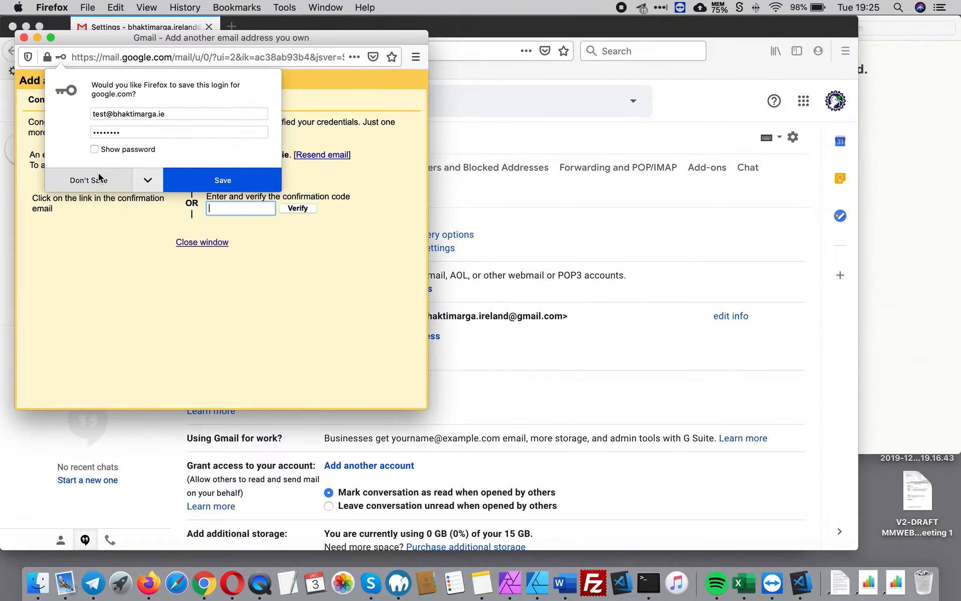
Step: Decline saving the password in Firefox and return to the Roundcube inbox in Chrome
{"action": "left_click", "coordinate": [100, 179]}
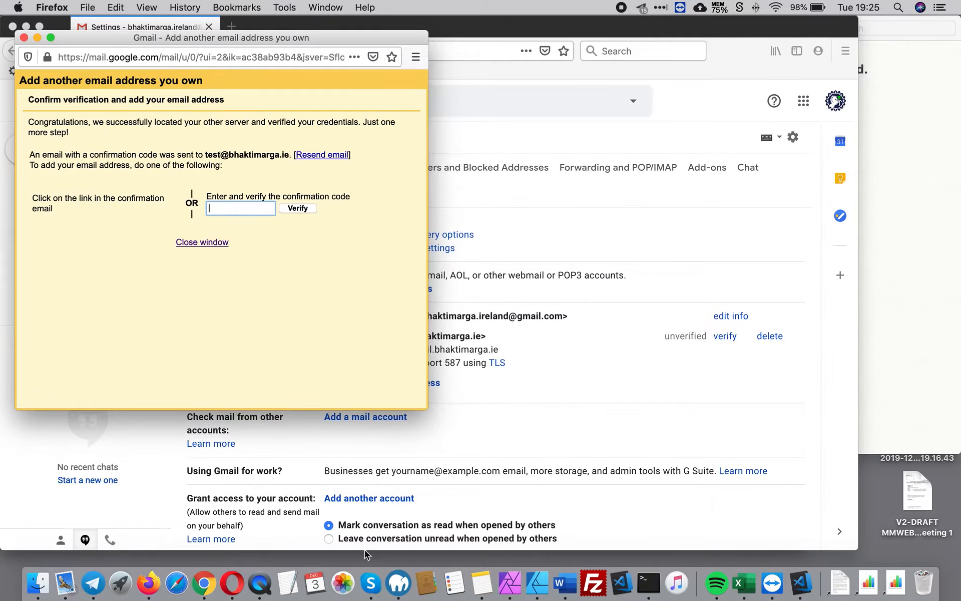
{"action": "left_click", "coordinate": [204, 584]}
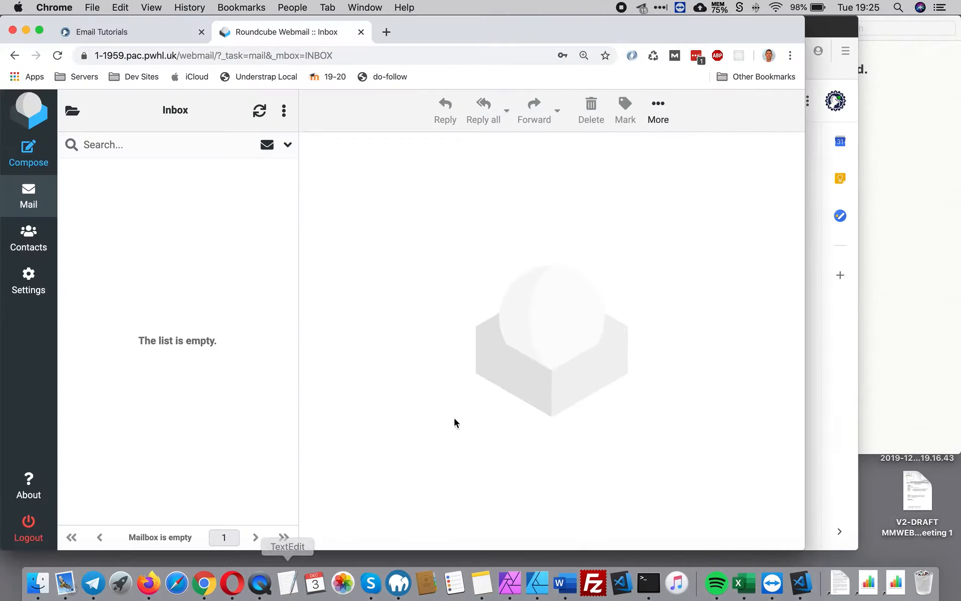
Step: Open Gmail's confirmation email in Roundcube, copy its code, and bring back Gmail Settings
{"action": "left_click", "coordinate": [260, 110]}
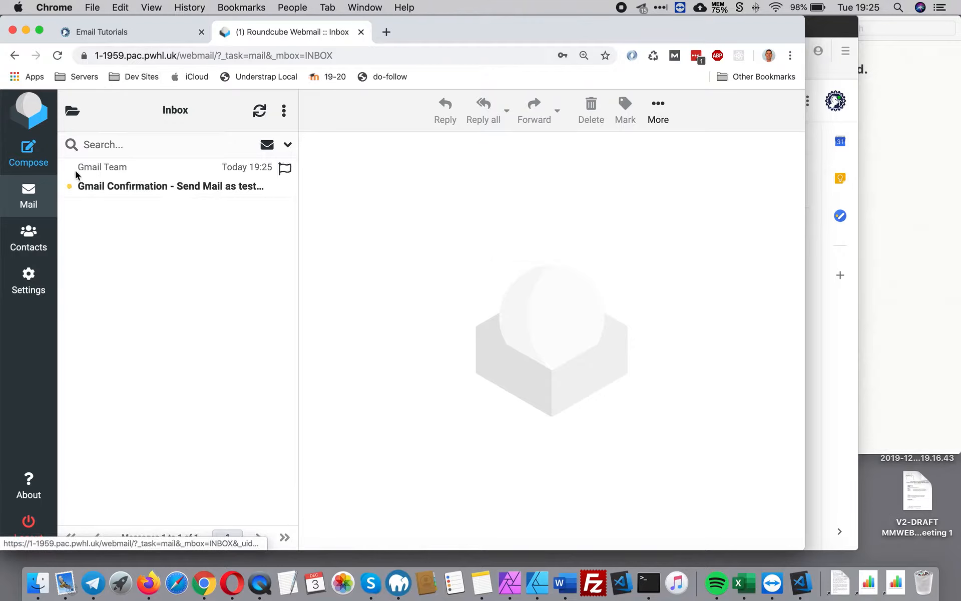
{"action": "left_click", "coordinate": [133, 185]}
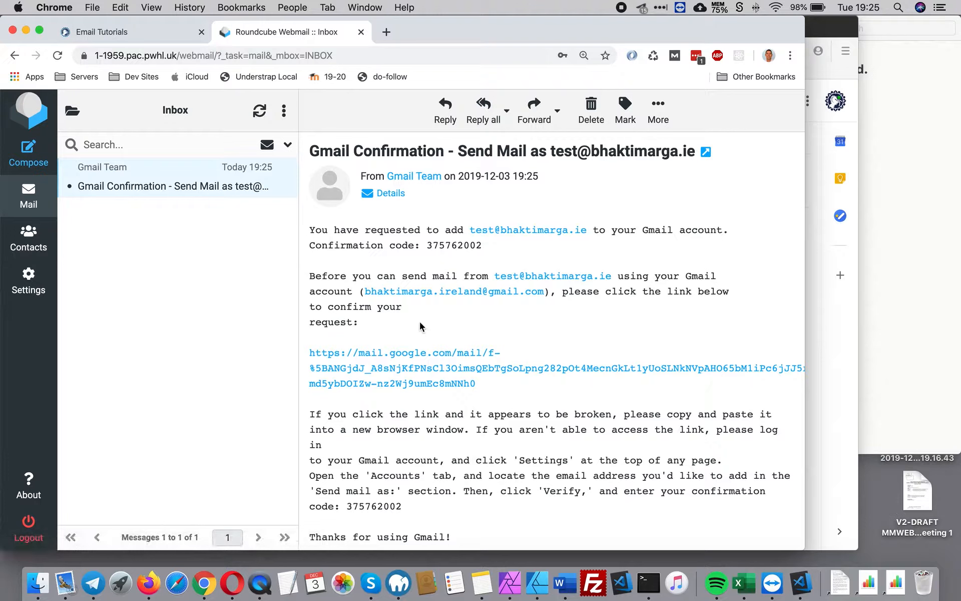
{"action": "scroll", "coordinate": [605, 309], "scroll_direction": "down", "scroll_amount": 3}
{"action": "left_click_drag", "start_coordinate": [410, 410], "coordinate": [347, 406]}
{"action": "key", "text": "super+c"}
{"action": "key", "text": "super+c"}
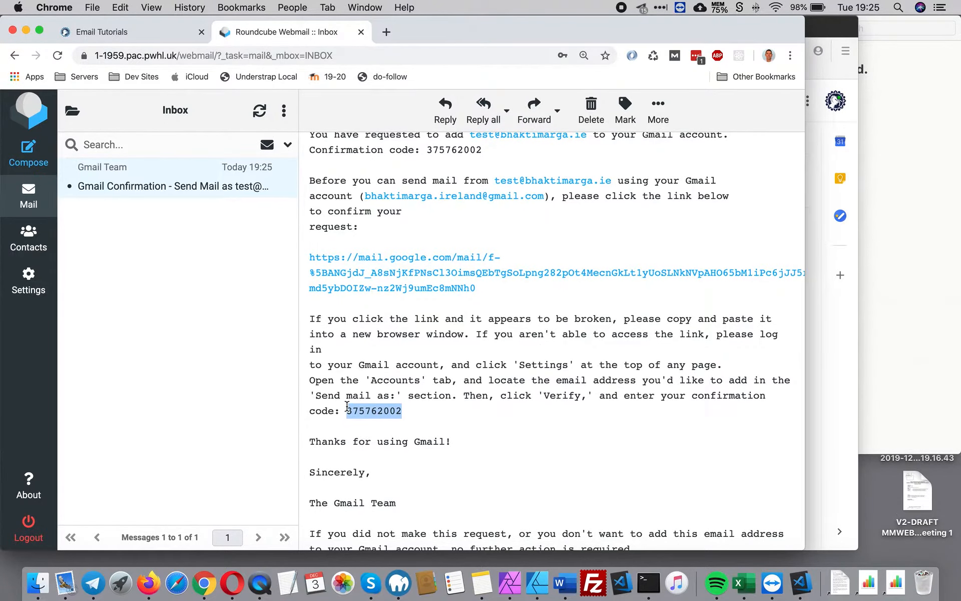
{"action": "left_click", "coordinate": [847, 329]}
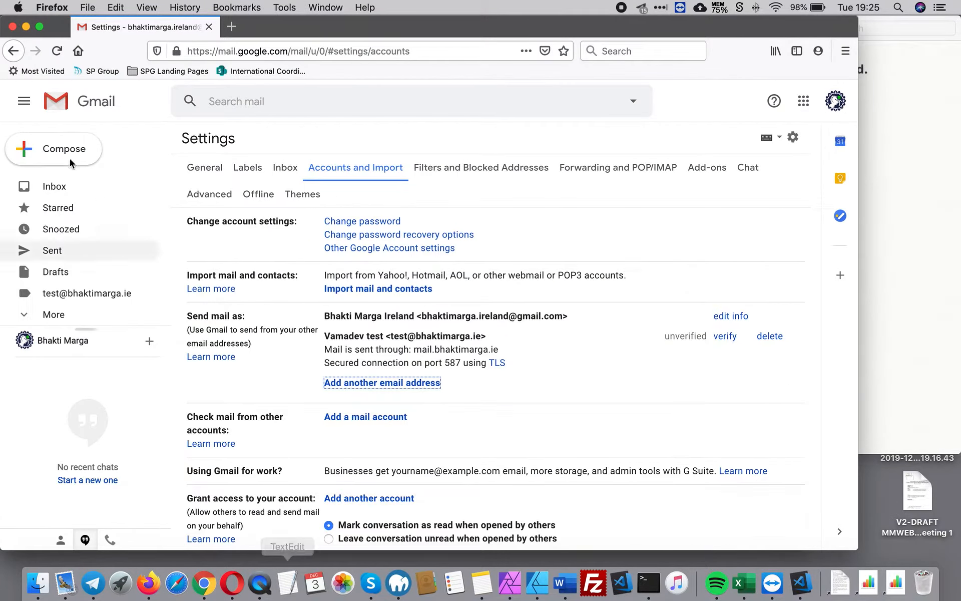
Step: Paste the confirmation code into the waiting dialog and verify the domain address
{"action": "left_click", "coordinate": [26, 26]}
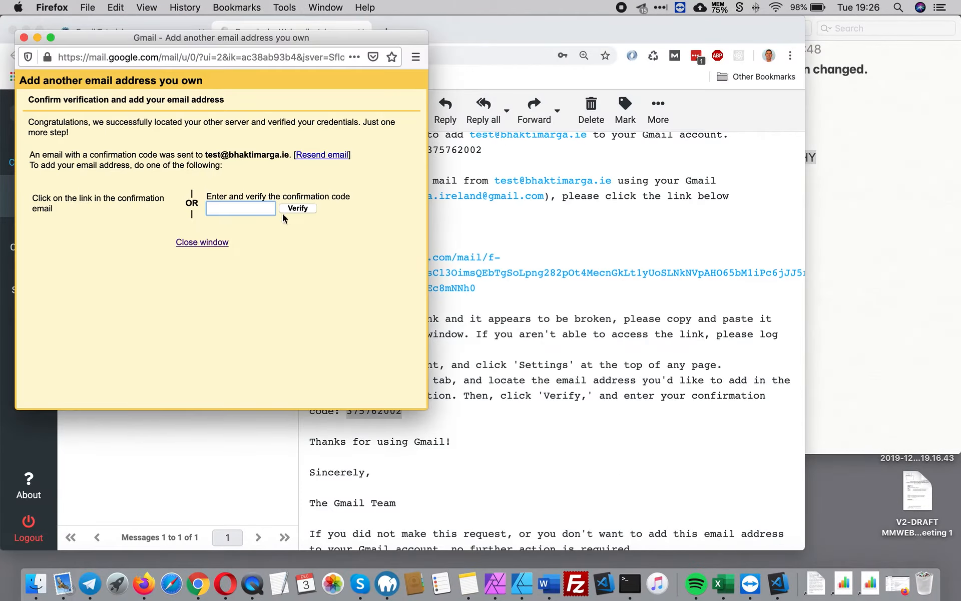
{"action": "left_click", "coordinate": [227, 206]}
{"action": "key", "text": "super+v"}
{"action": "left_click", "coordinate": [298, 207]}
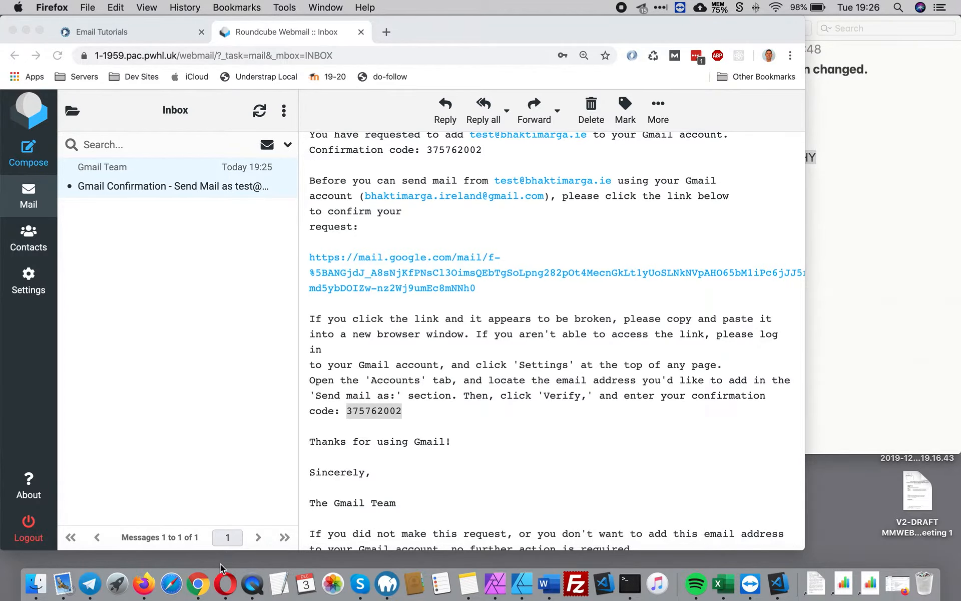
Step: Close the notes window and return to the Gmail settings window
{"action": "left_click", "coordinate": [929, 316]}
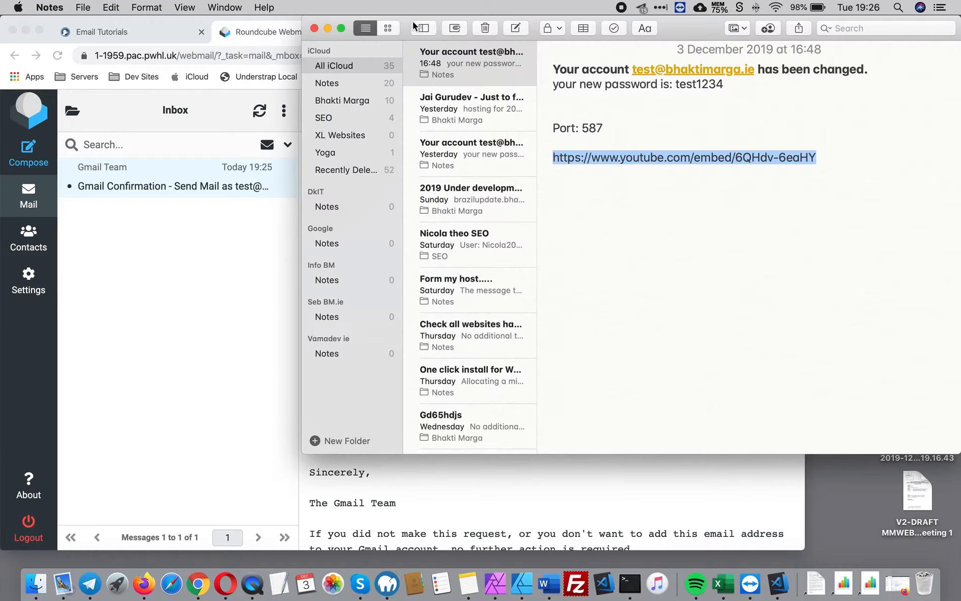
{"action": "left_click", "coordinate": [311, 27]}
{"action": "left_click", "coordinate": [144, 583]}
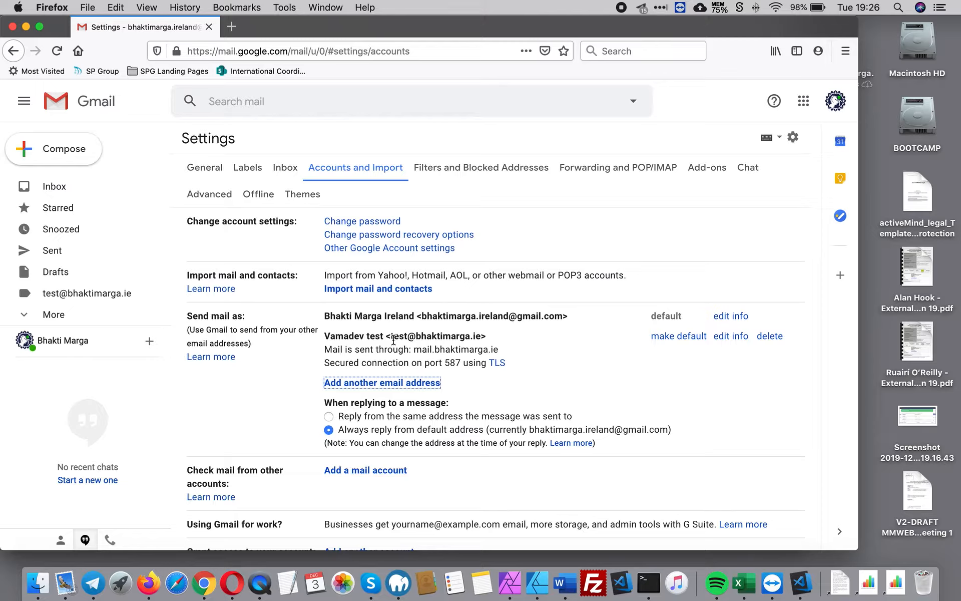
Step: Mark the domain address as default under Send mail as
{"action": "left_click", "coordinate": [679, 337]}
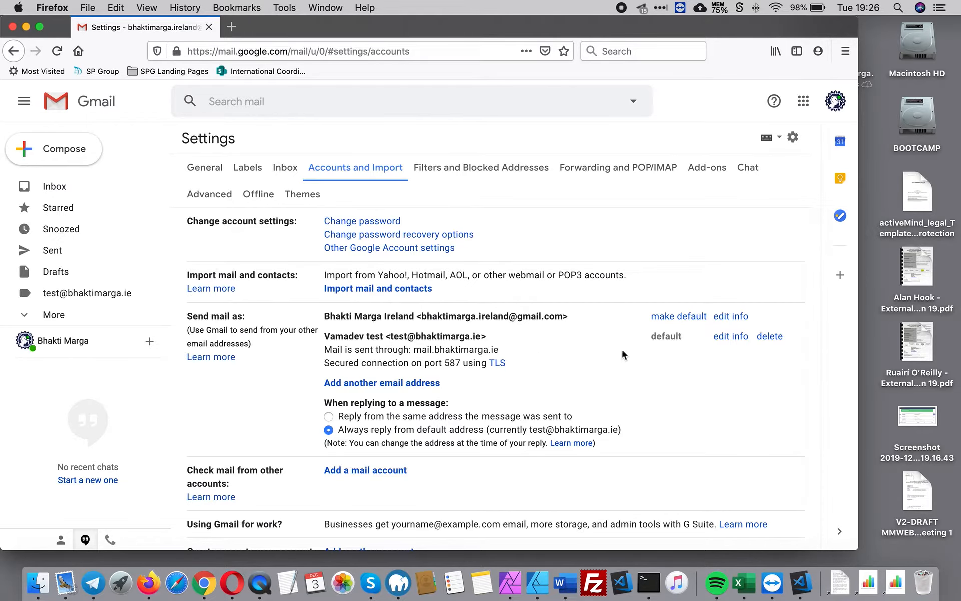
Step: Add a mail account for the domain address and choose POP3 import
{"action": "scroll", "coordinate": [495, 372], "scroll_direction": "down", "scroll_amount": 2}
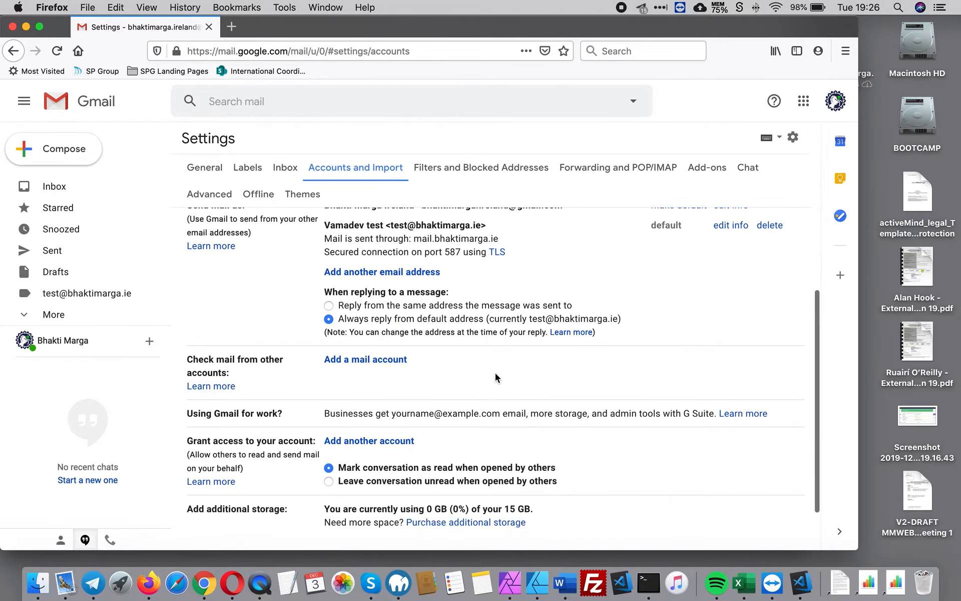
{"action": "left_click", "coordinate": [359, 360]}
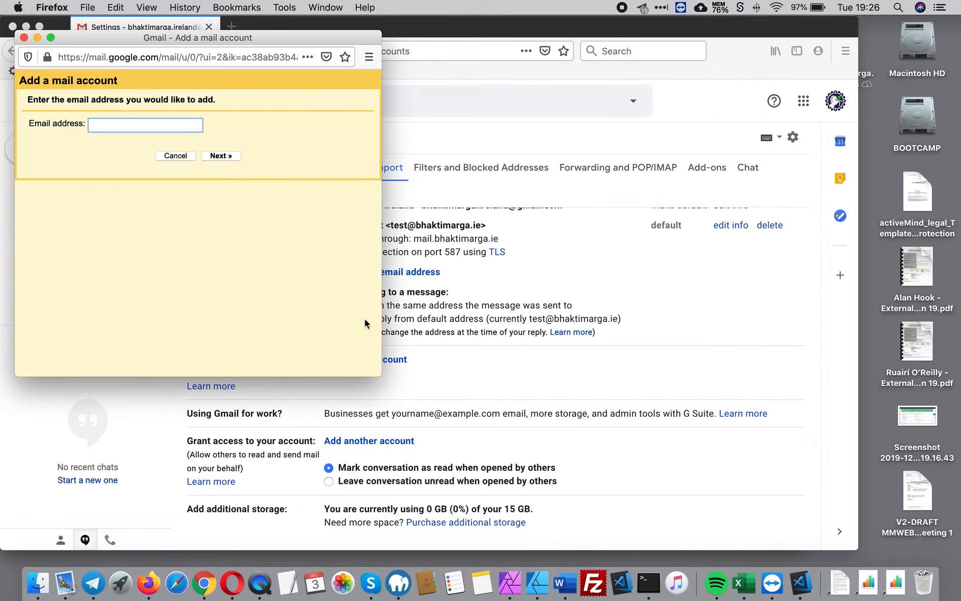
{"action": "left_click", "coordinate": [122, 125]}
{"action": "left_click", "coordinate": [127, 136]}
{"action": "left_click", "coordinate": [222, 155]}
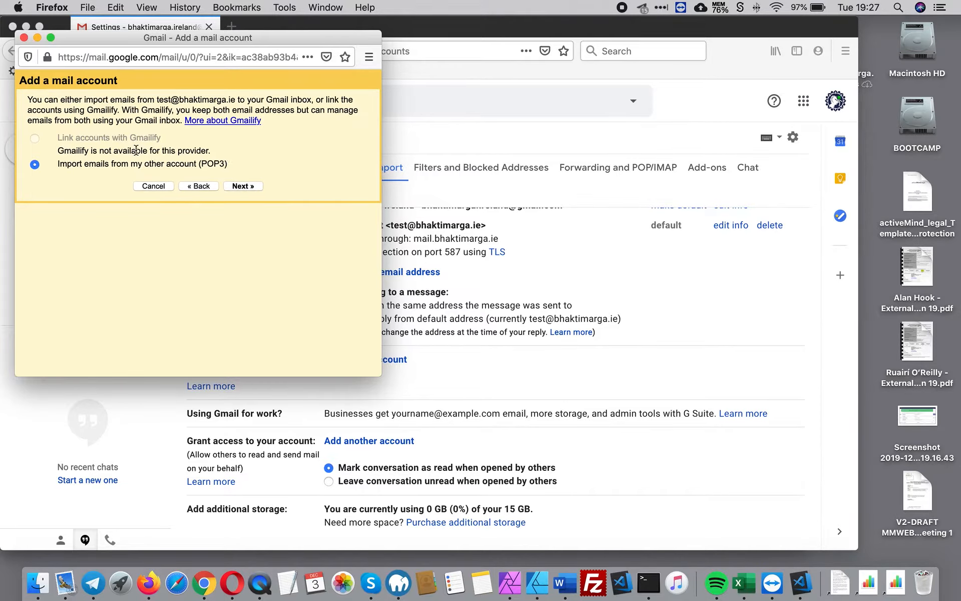
{"action": "left_click", "coordinate": [243, 186]}
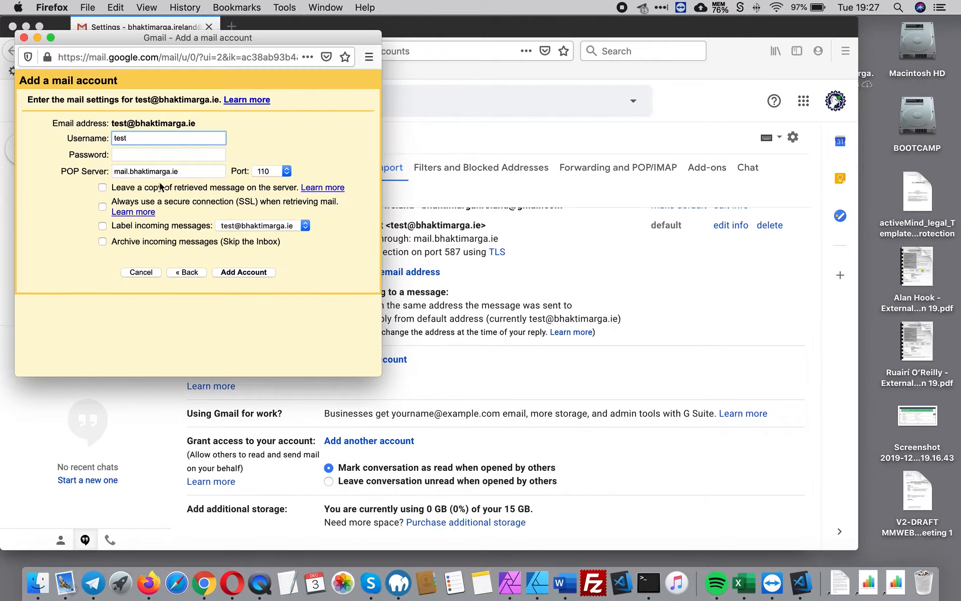
Step: Enter the full domain address and password, keep server copies, and add the POP3 account
{"action": "left_click", "coordinate": [131, 136]}
{"action": "left_click", "coordinate": [144, 152]}
{"action": "left_click", "coordinate": [145, 153]}
{"action": "type", "text": "•"}
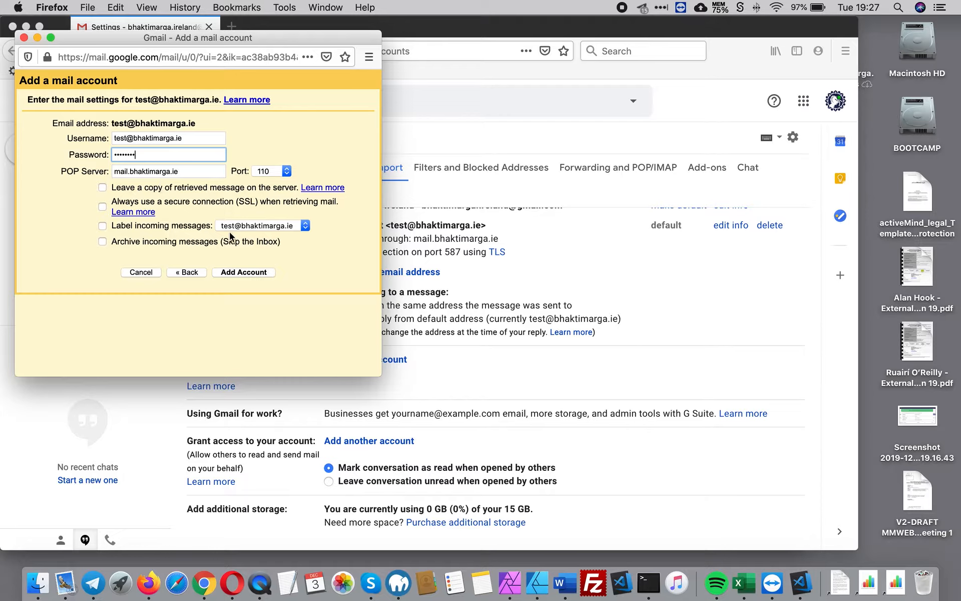
{"action": "left_click", "coordinate": [102, 187]}
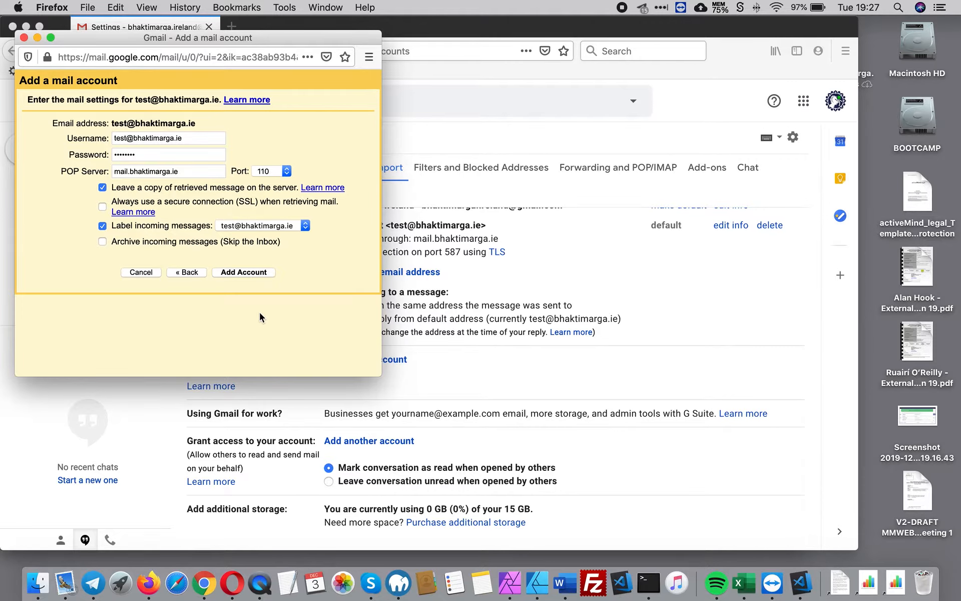
{"action": "left_click", "coordinate": [240, 271]}
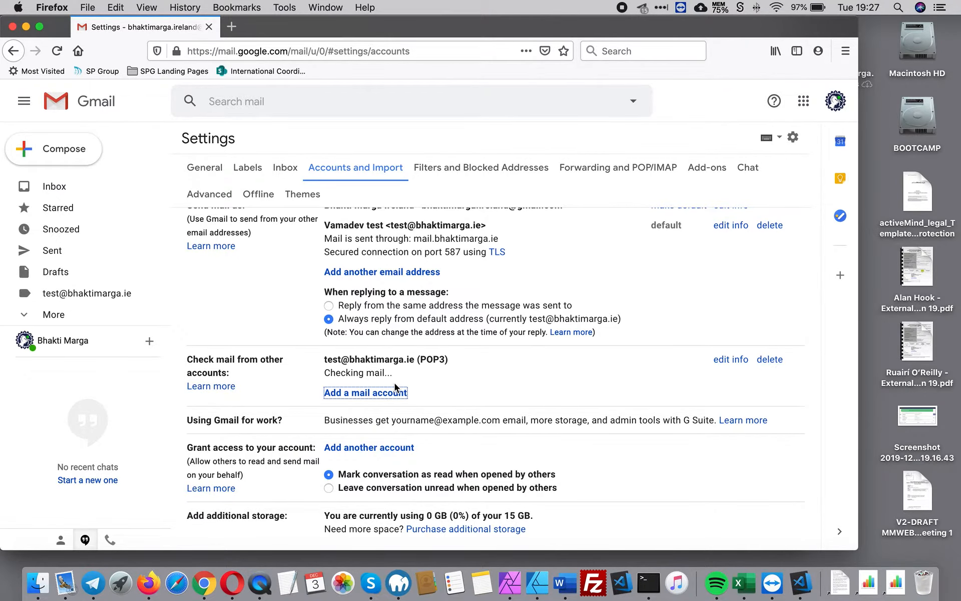
Step: Move the Gmail Team confirmation message in the inbox to Trash
{"action": "scroll", "coordinate": [534, 395], "scroll_direction": "up", "scroll_amount": 3}
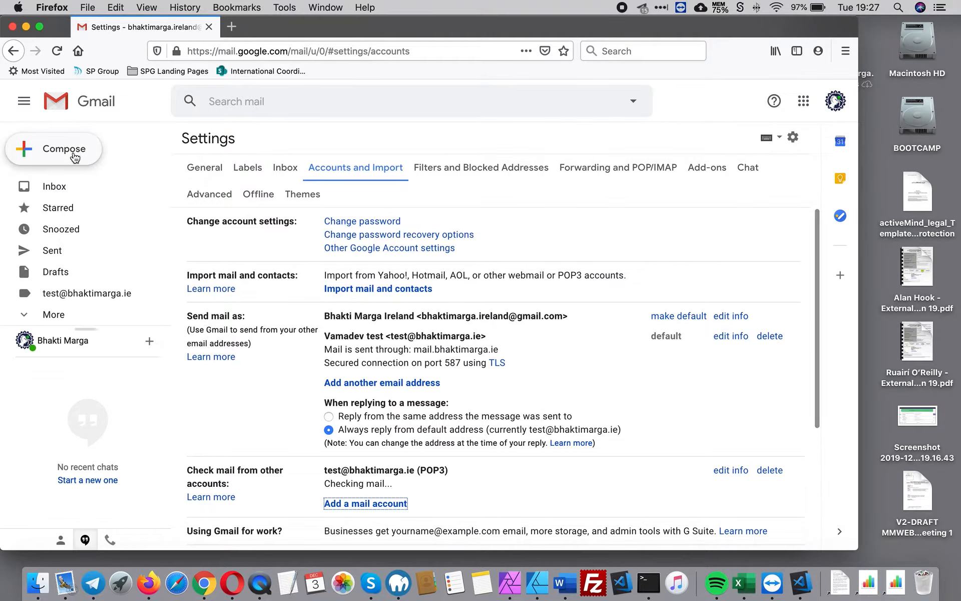
{"action": "left_click", "coordinate": [55, 189]}
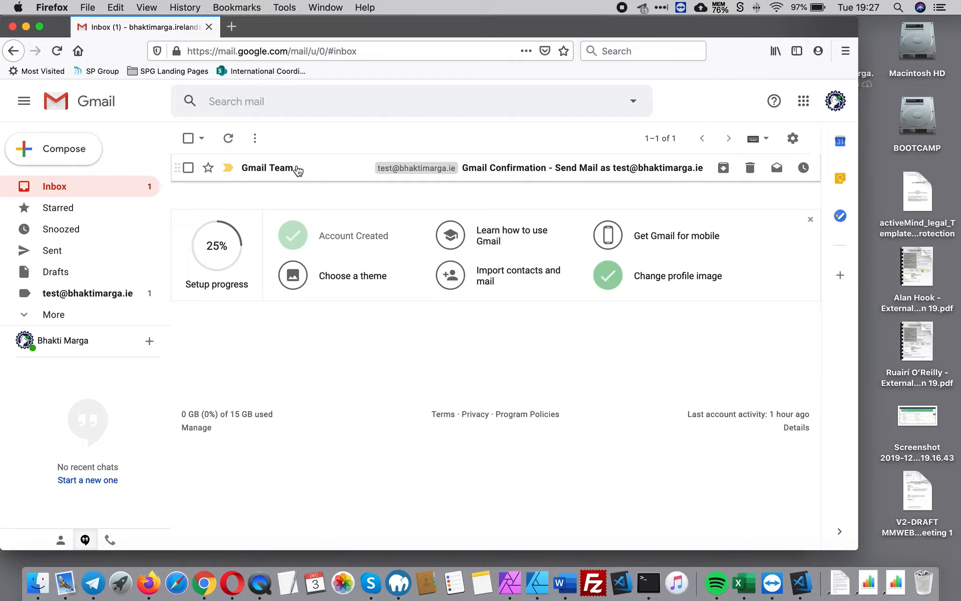
{"action": "left_click", "coordinate": [189, 168]}
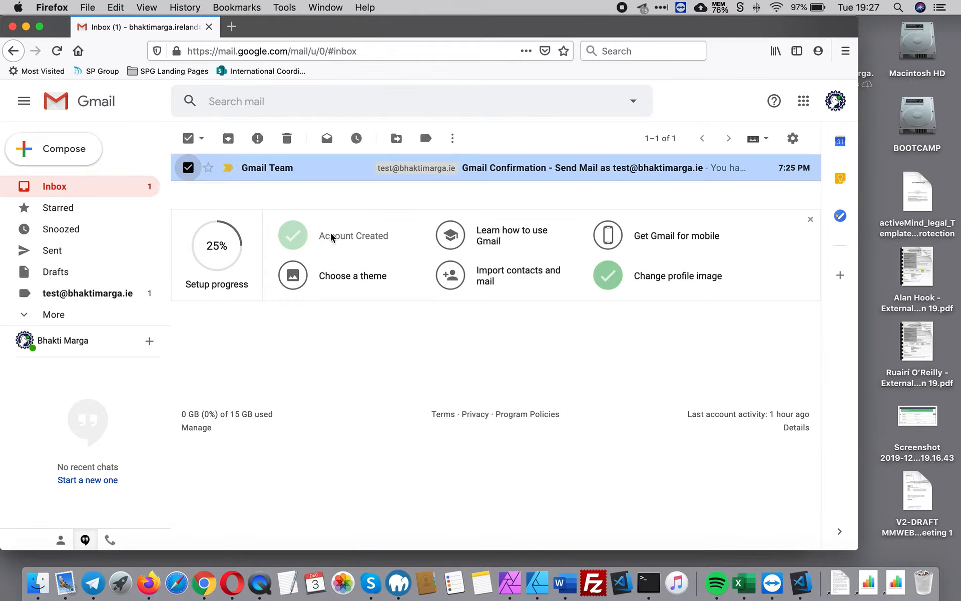
{"action": "left_click", "coordinate": [287, 139]}
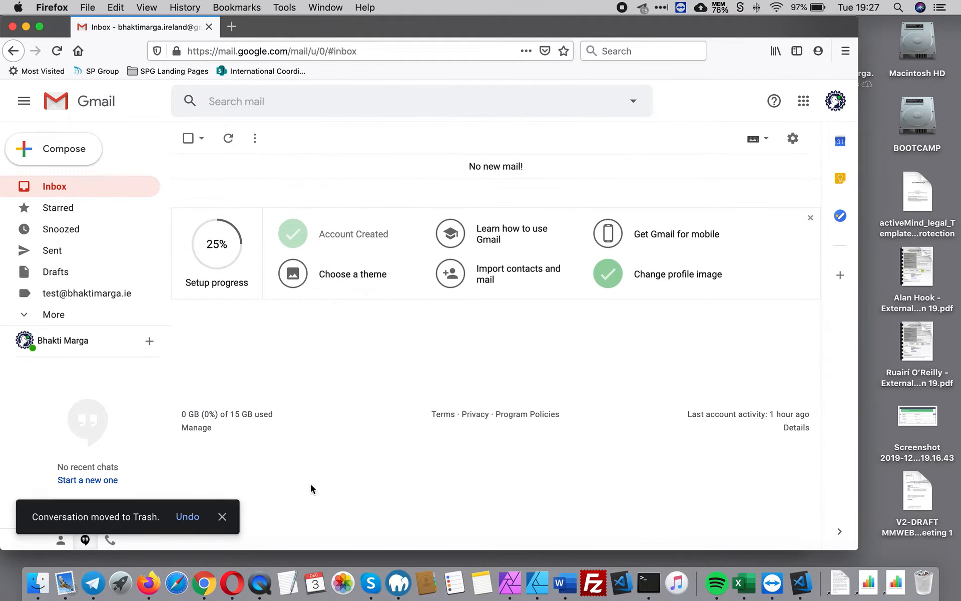
Step: Close the desktop Mail app and return to the Roundcube inbox in Chrome
{"action": "left_click", "coordinate": [67, 584]}
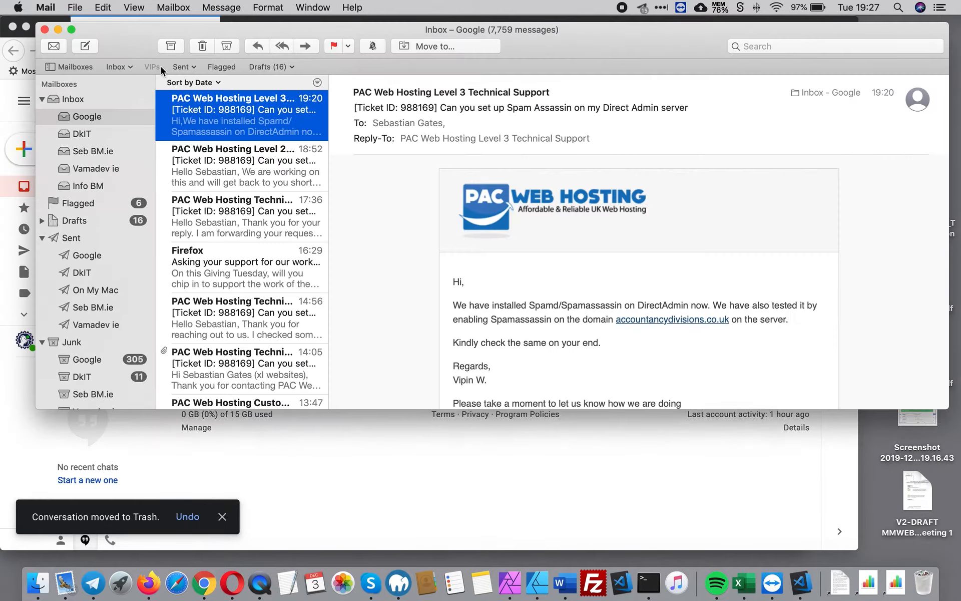
{"action": "left_click", "coordinate": [43, 29]}
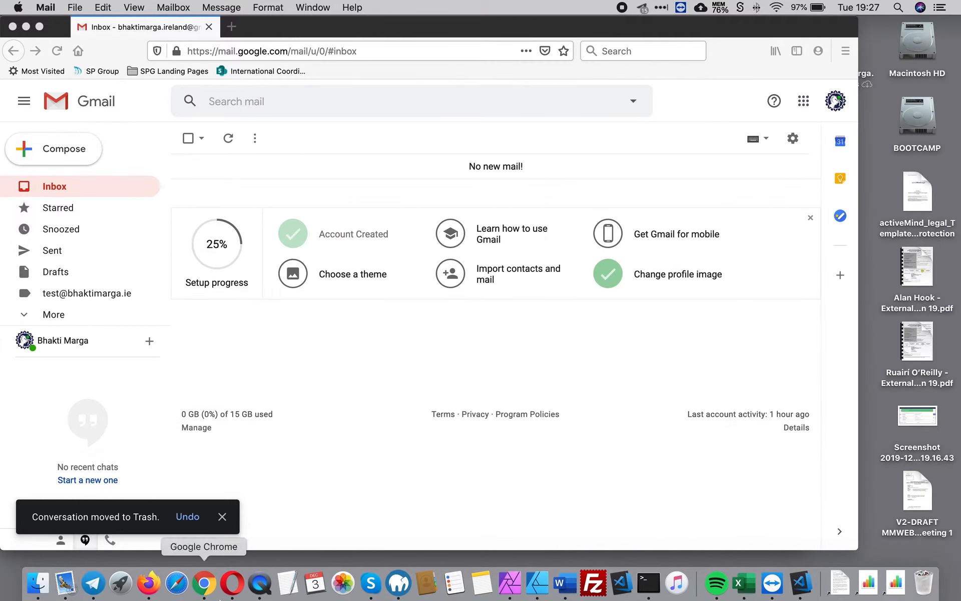
{"action": "left_click", "coordinate": [204, 583]}
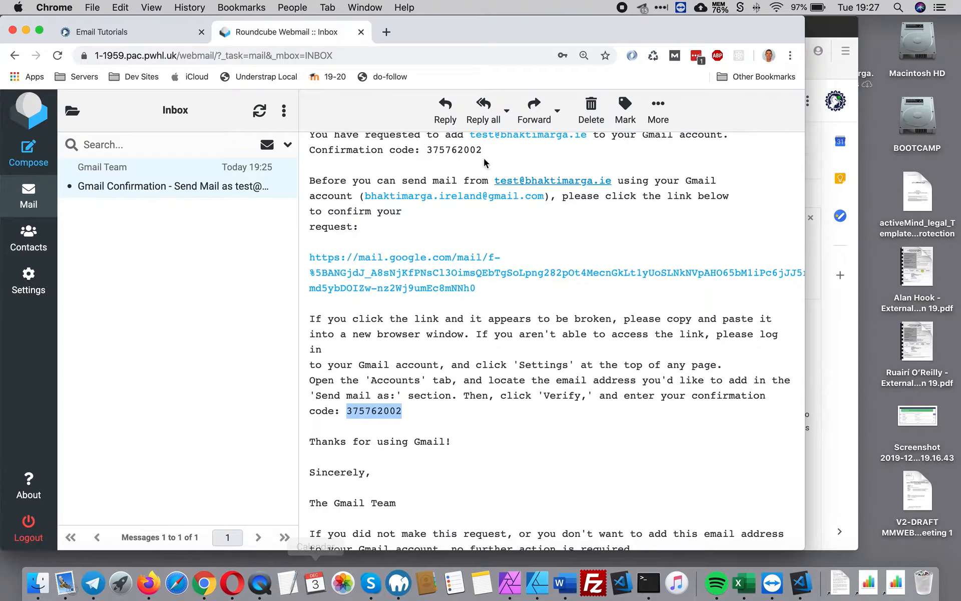
Step: Open Gmail in a new tab and start a new message to the Test Email contact
{"action": "left_click", "coordinate": [389, 33]}
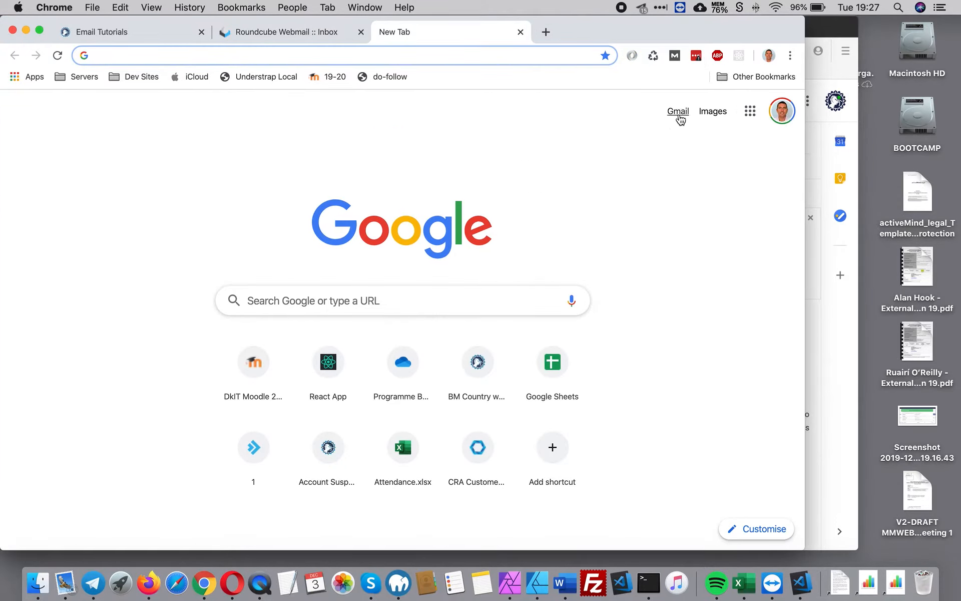
{"action": "left_click", "coordinate": [679, 114]}
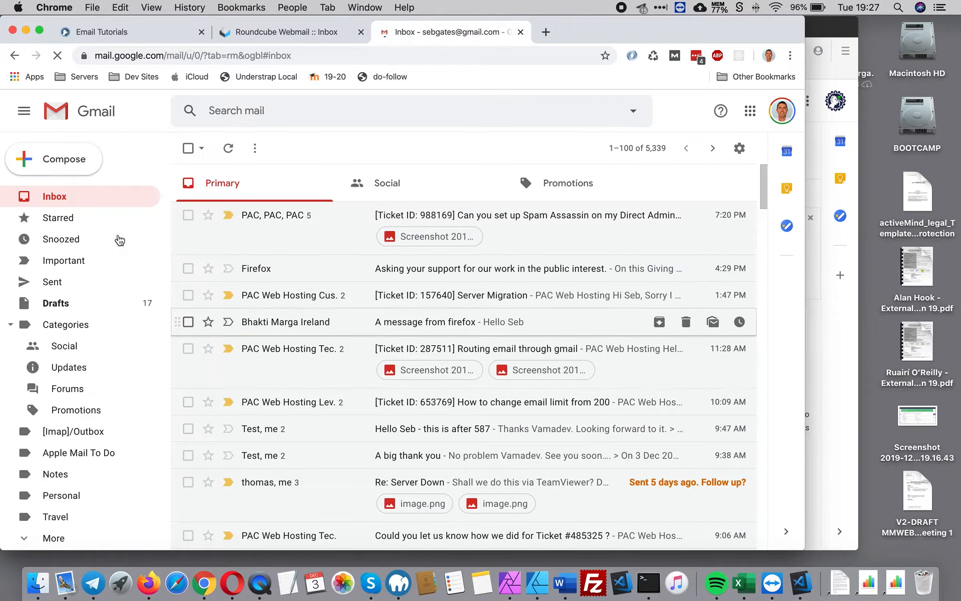
{"action": "left_click", "coordinate": [54, 160]}
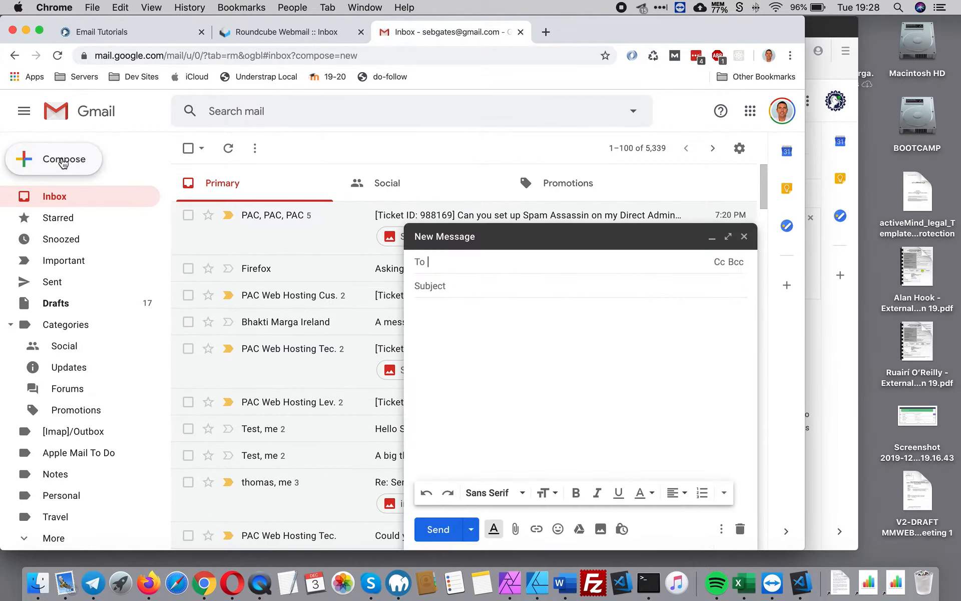
{"action": "left_click", "coordinate": [437, 261]}
{"action": "type", "text": "test"}
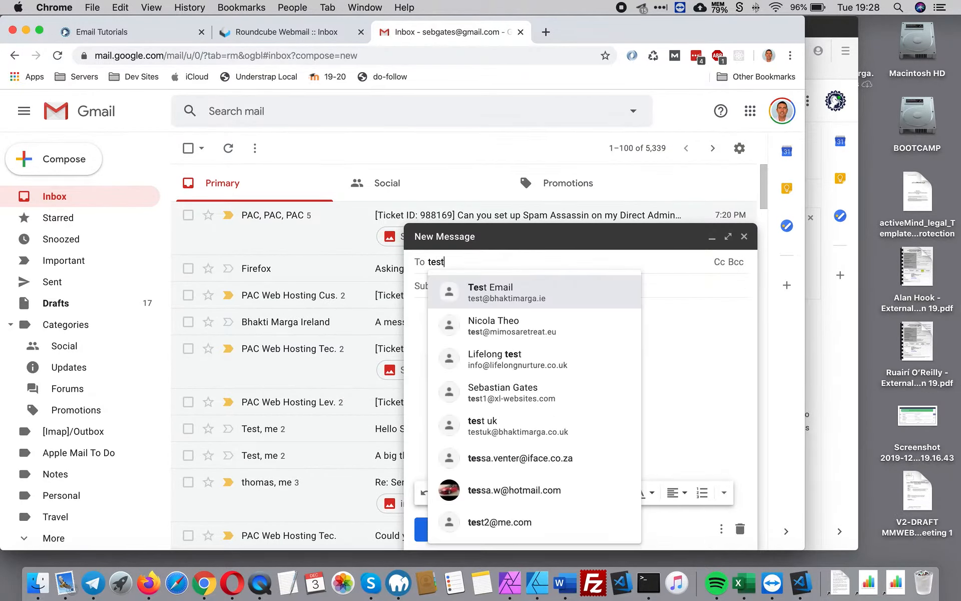
{"action": "left_click", "coordinate": [482, 289]}
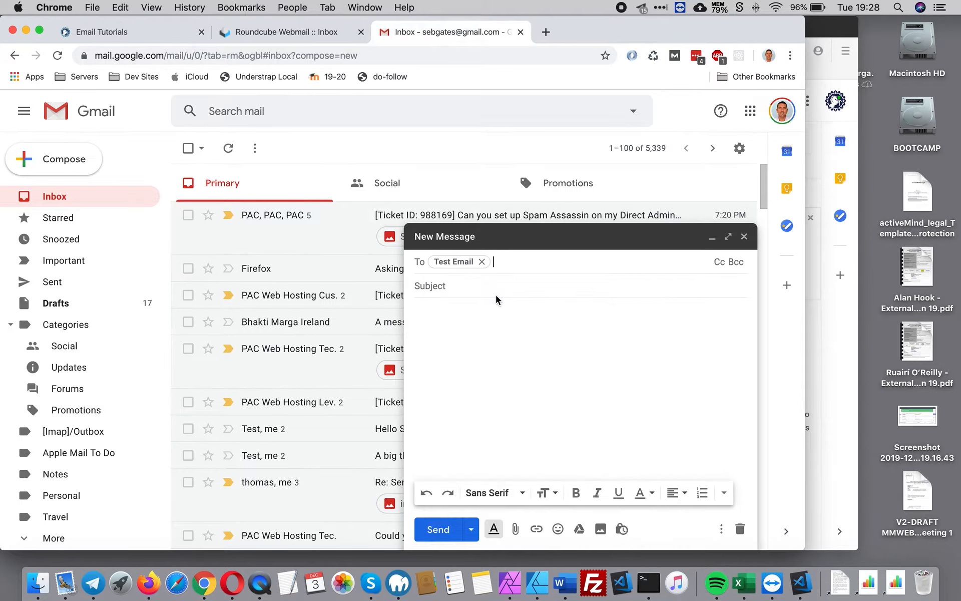
{"action": "left_click", "coordinate": [473, 286]}
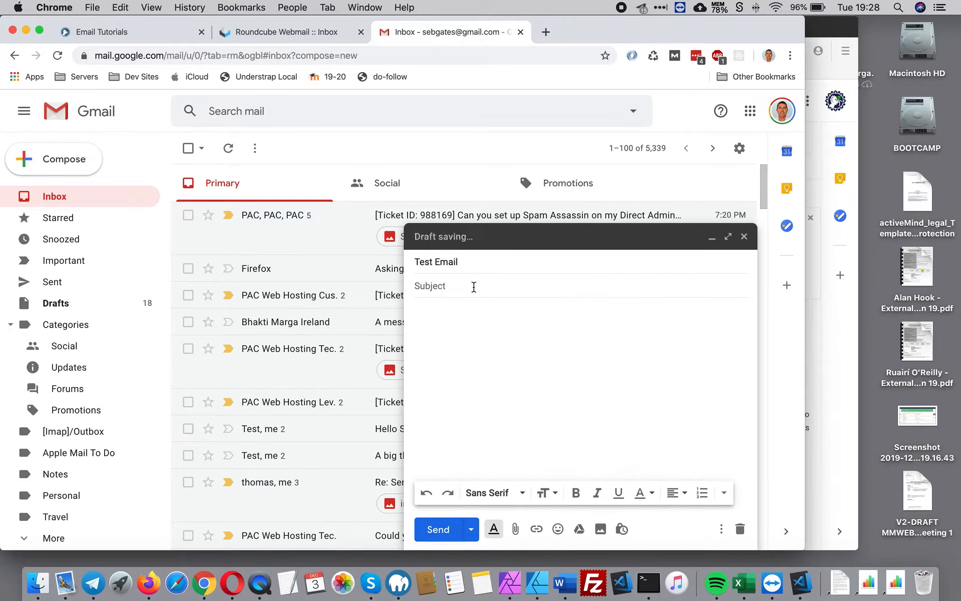
Step: Send it with subject 'This is my first message from' plus the sender's Gmail address and a short greeting, then reveal Firefox
{"action": "type", "text": "This is "}
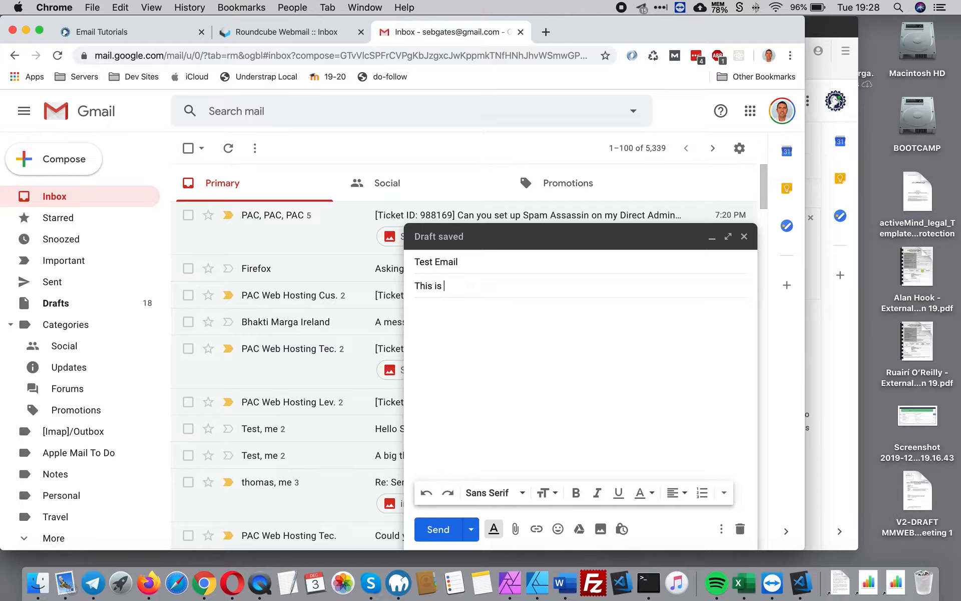
{"action": "type", "text": "my first message"}
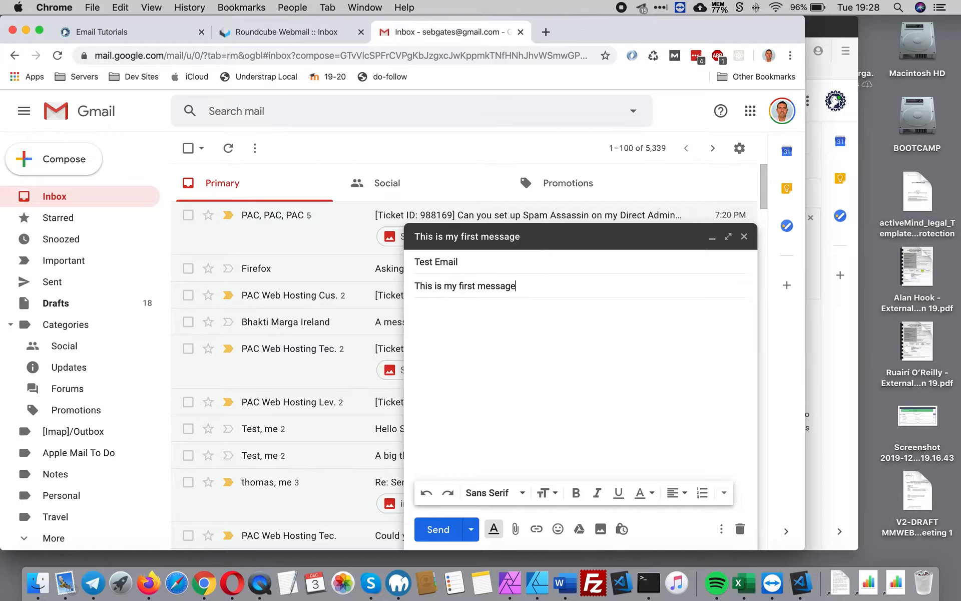
{"action": "type", "text": " f"}
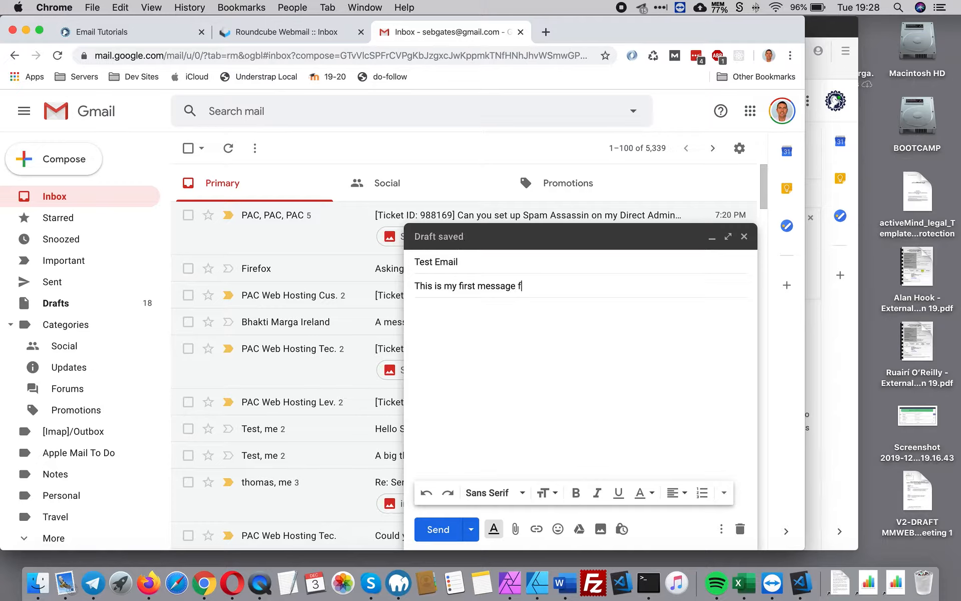
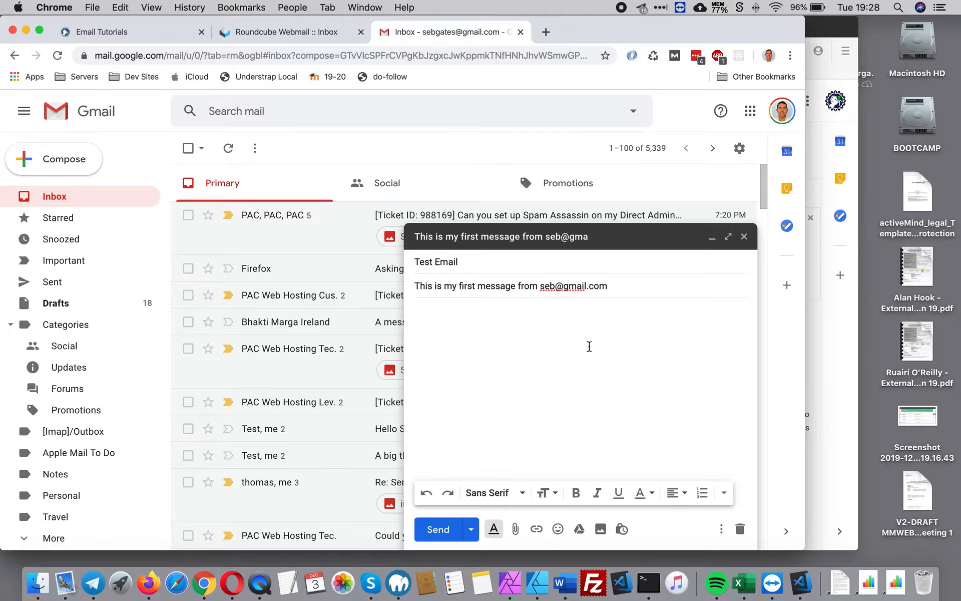
{"action": "left_click", "coordinate": [584, 305]}
{"action": "type", "text": "Hello Vamadev"}
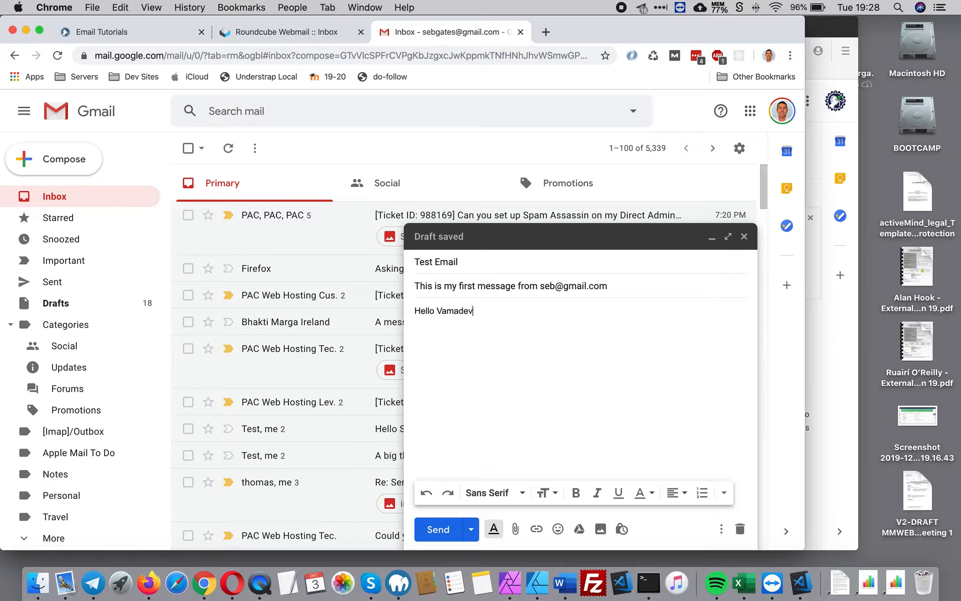
{"action": "type", "text": " I hope y"}
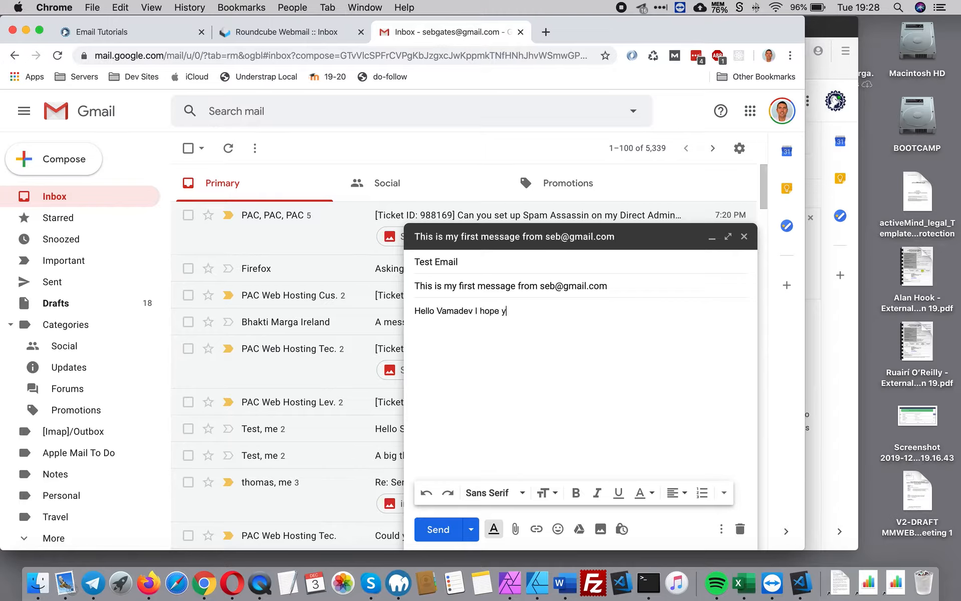
{"action": "type", "text": "ou are well?"}
{"action": "key", "text": "Return"}
{"action": "type", "text": "Thanks - Seb"}
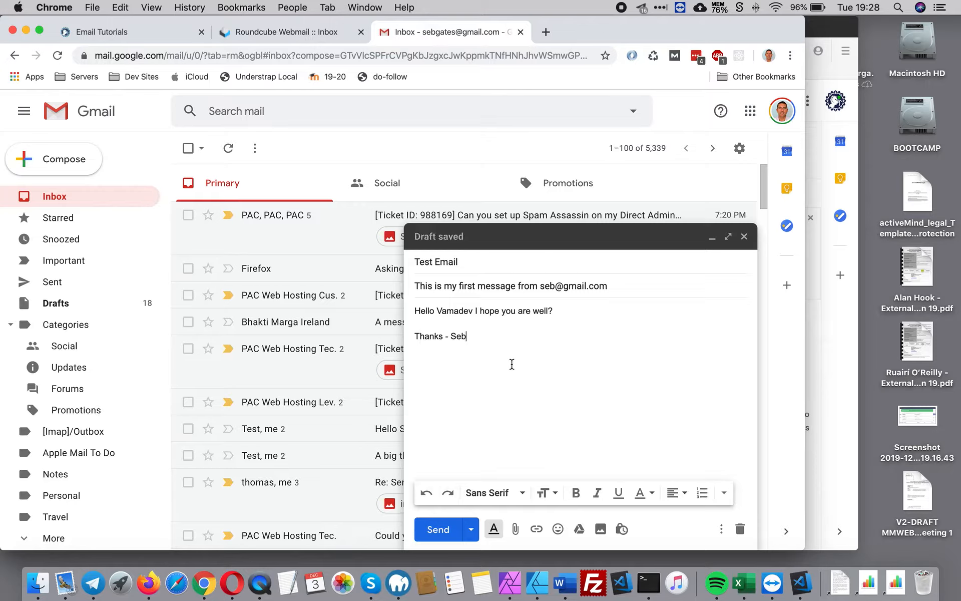
{"action": "left_click", "coordinate": [441, 531]}
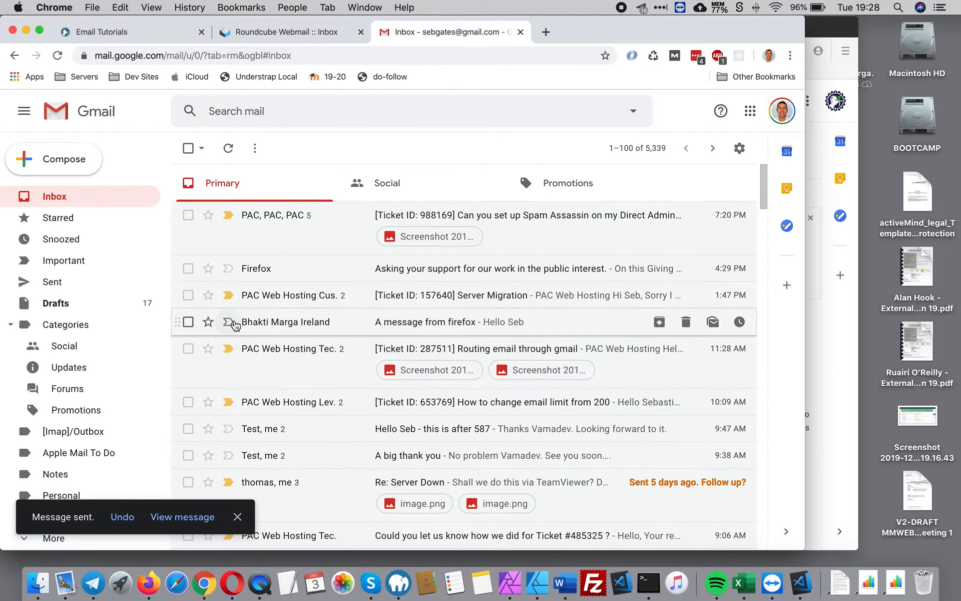
{"action": "left_click", "coordinate": [25, 30]}
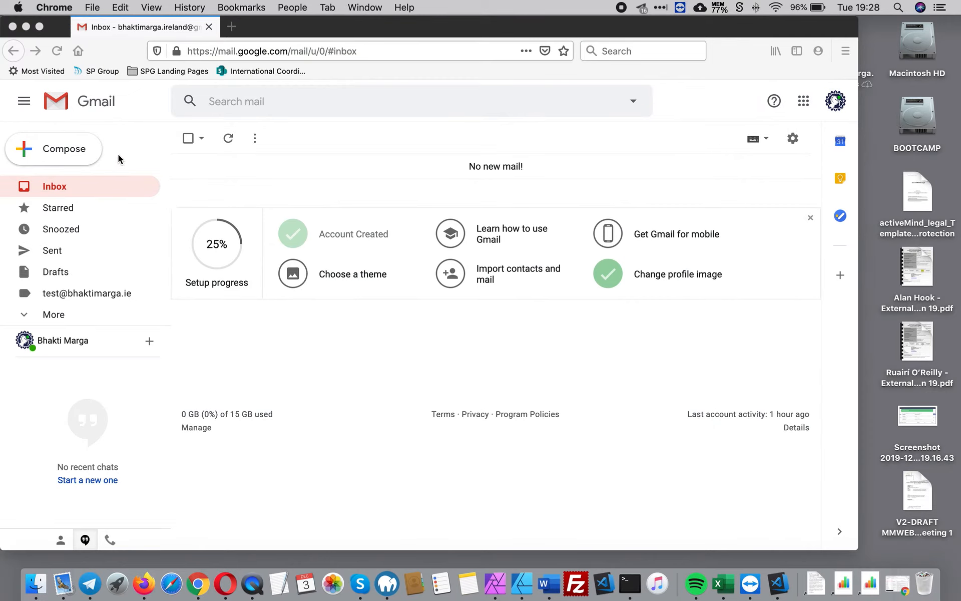
Step: Refresh the domain account's inbox twice and check its domain-address label; no test message yet
{"action": "left_click", "coordinate": [228, 138]}
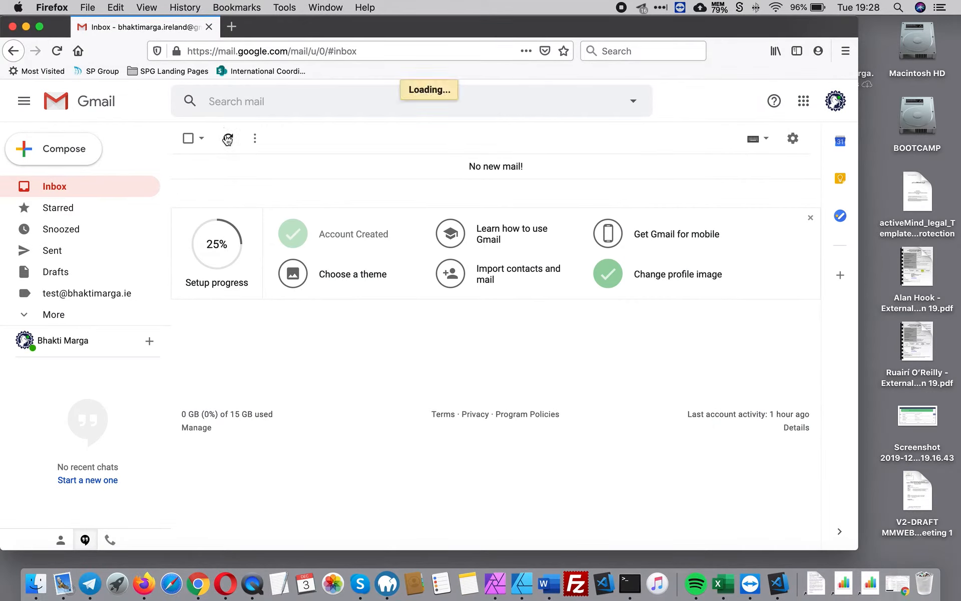
{"action": "left_click", "coordinate": [229, 140]}
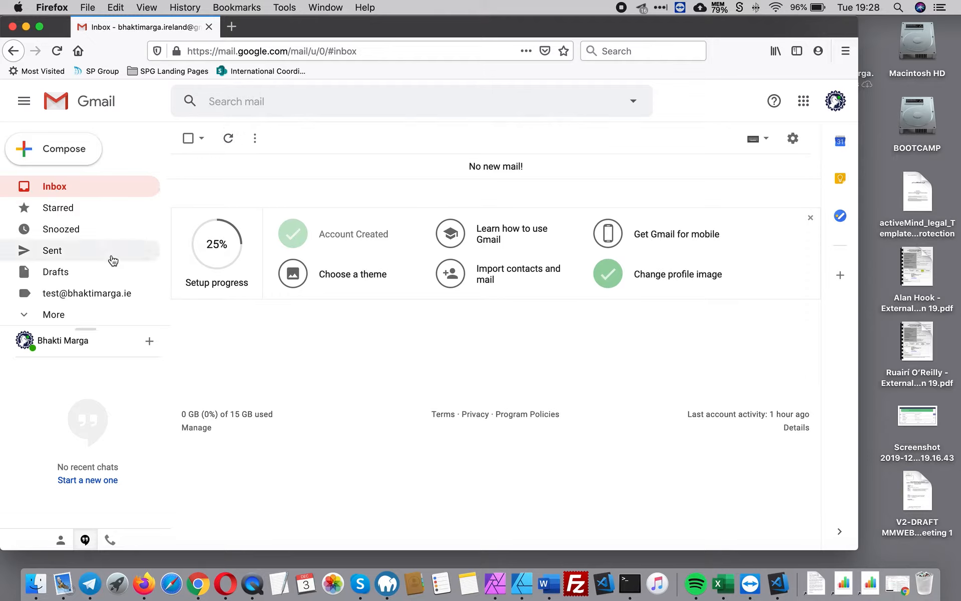
{"action": "left_click", "coordinate": [111, 293]}
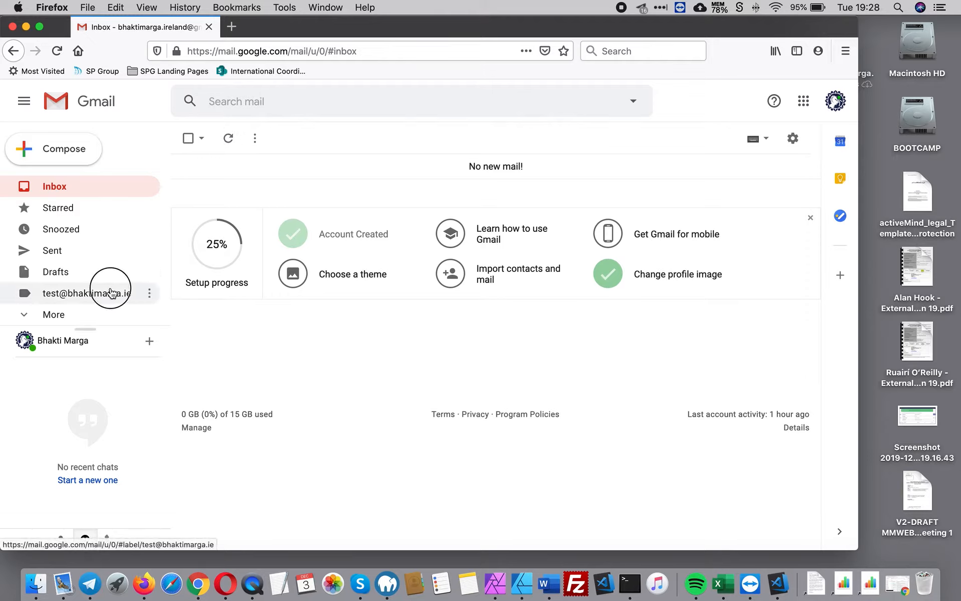
{"action": "left_click", "coordinate": [59, 186]}
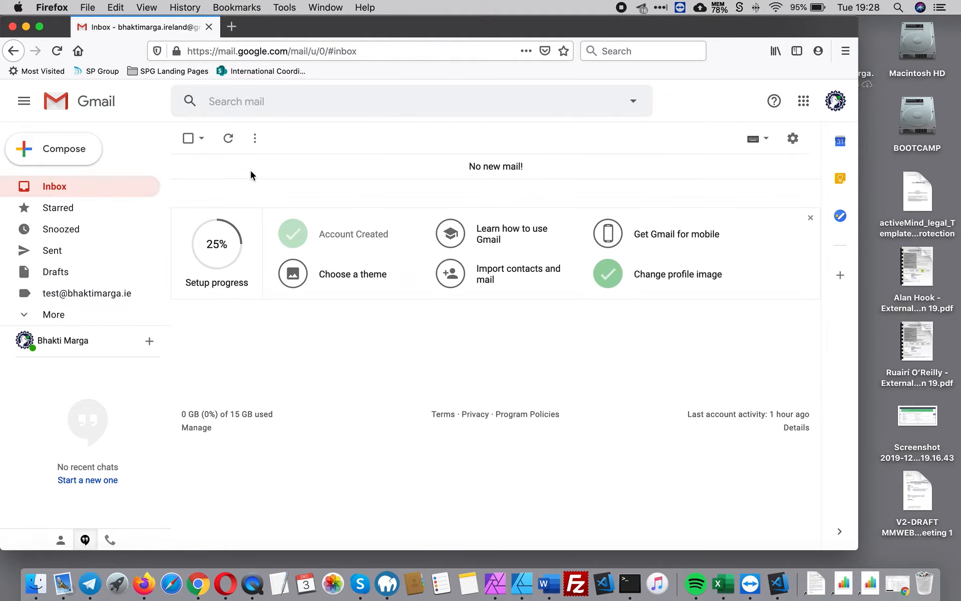
{"action": "left_click", "coordinate": [423, 161]}
Step: Check the empty All Mail folder, return to Inbox, and open See all settings
{"action": "left_click", "coordinate": [32, 317]}
{"action": "scroll", "coordinate": [101, 308], "scroll_direction": "down", "scroll_amount": 5}
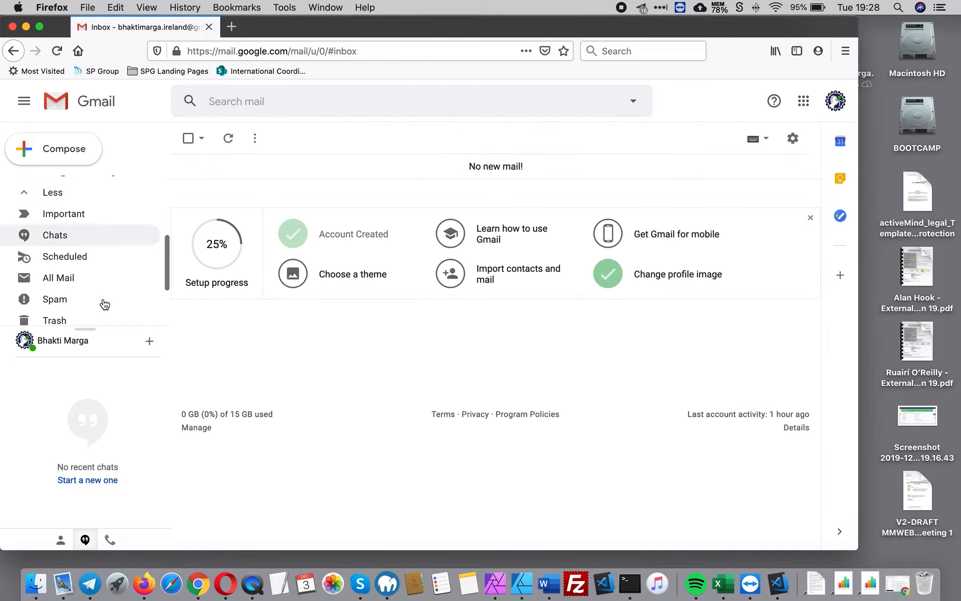
{"action": "left_click", "coordinate": [79, 250]}
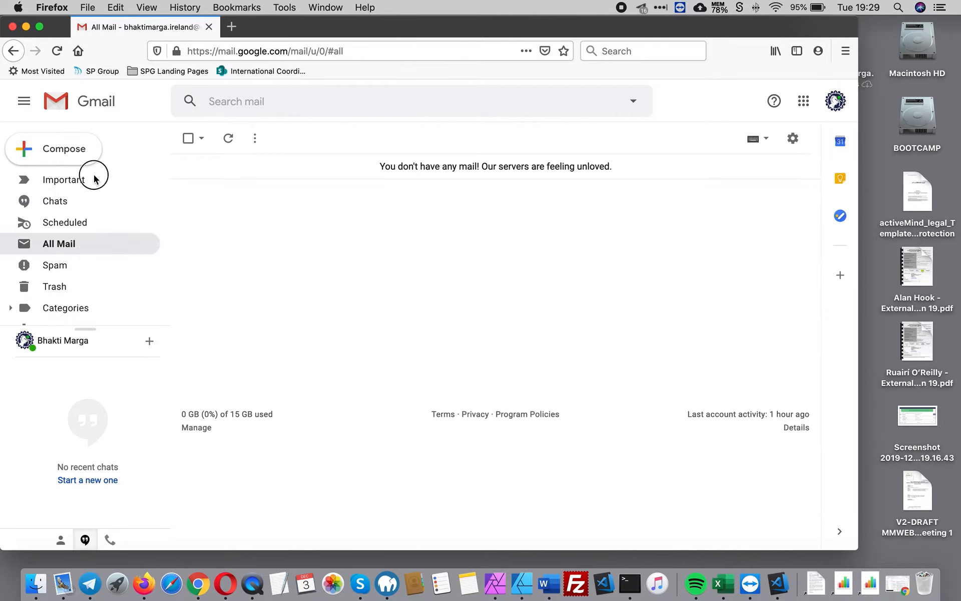
{"action": "scroll", "coordinate": [91, 213], "scroll_direction": "up", "scroll_amount": 5}
{"action": "left_click", "coordinate": [62, 188]}
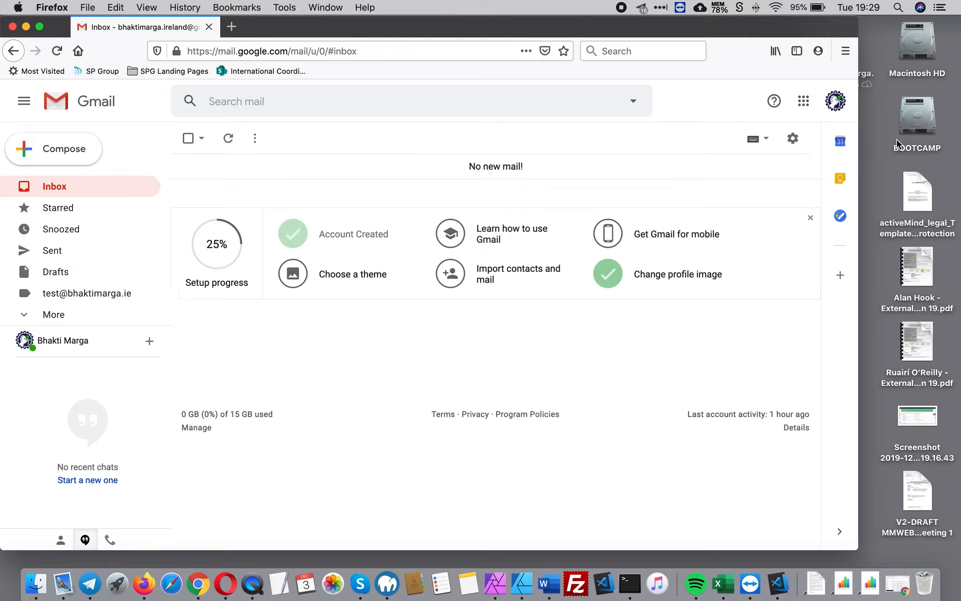
{"action": "left_click", "coordinate": [792, 138]}
{"action": "left_click", "coordinate": [734, 228]}
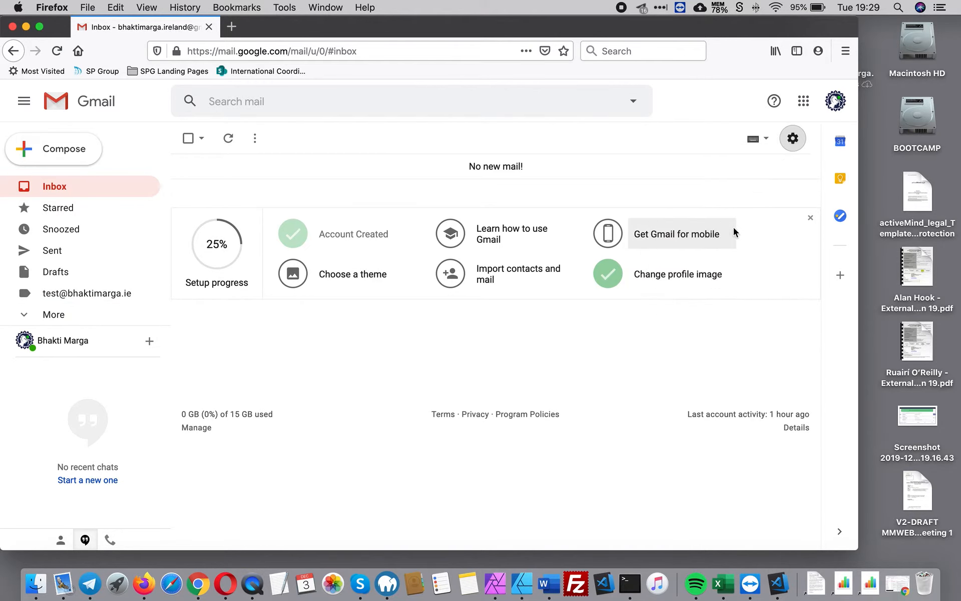
Step: Run Check mail now under Accounts and Import, then open the newly arrived first test message
{"action": "scroll", "coordinate": [592, 422], "scroll_direction": "down", "scroll_amount": 6}
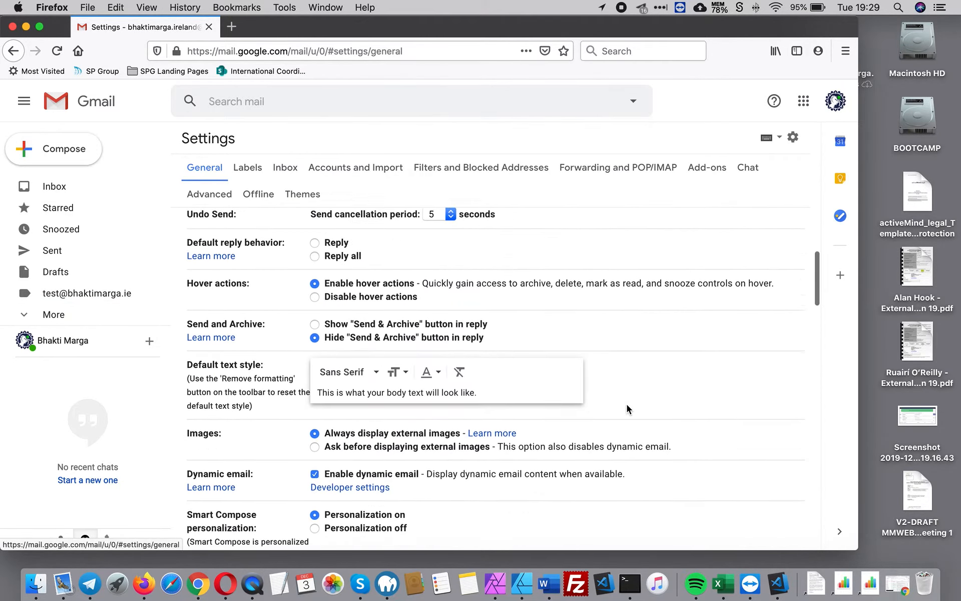
{"action": "left_click", "coordinate": [363, 172]}
{"action": "scroll", "coordinate": [608, 382], "scroll_direction": "down", "scroll_amount": 2}
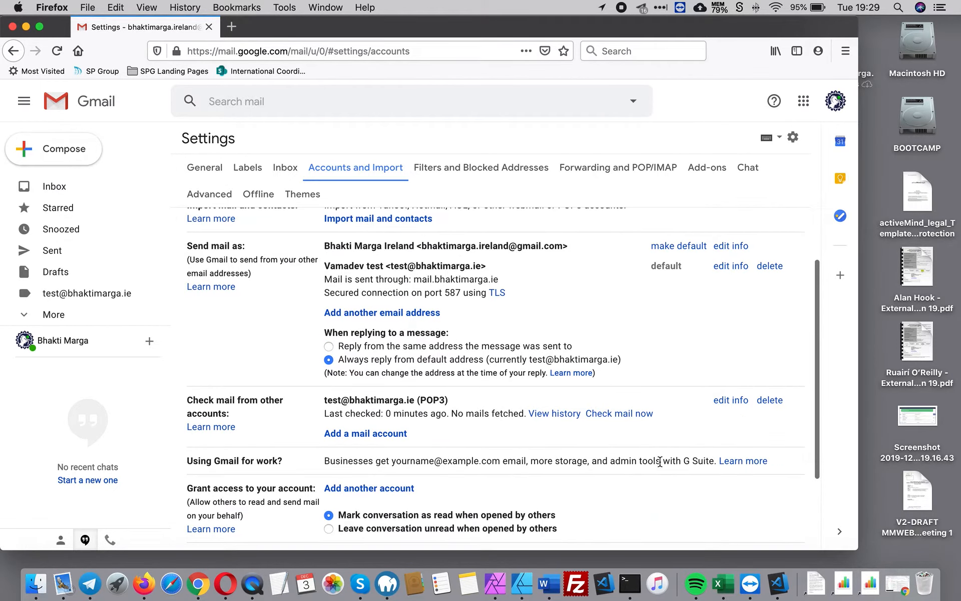
{"action": "left_click", "coordinate": [619, 414]}
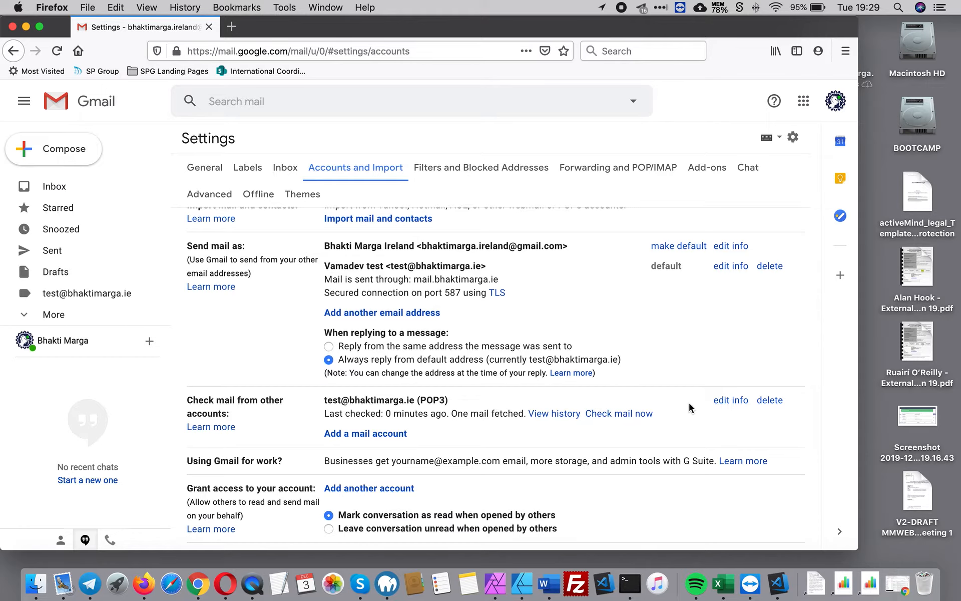
{"action": "scroll", "coordinate": [689, 402], "scroll_direction": "up", "scroll_amount": 3}
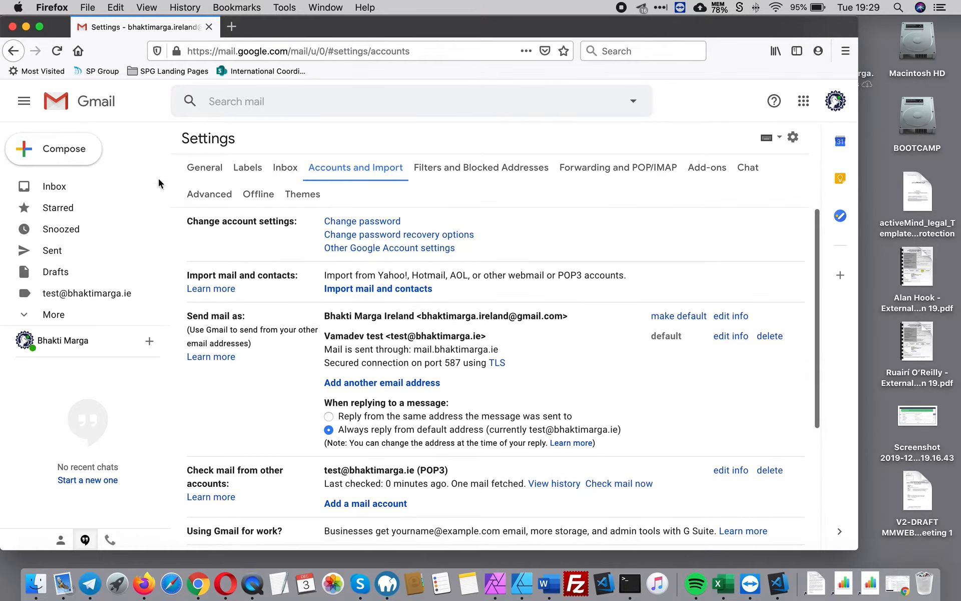
{"action": "left_click", "coordinate": [59, 187]}
{"action": "left_click", "coordinate": [278, 166]}
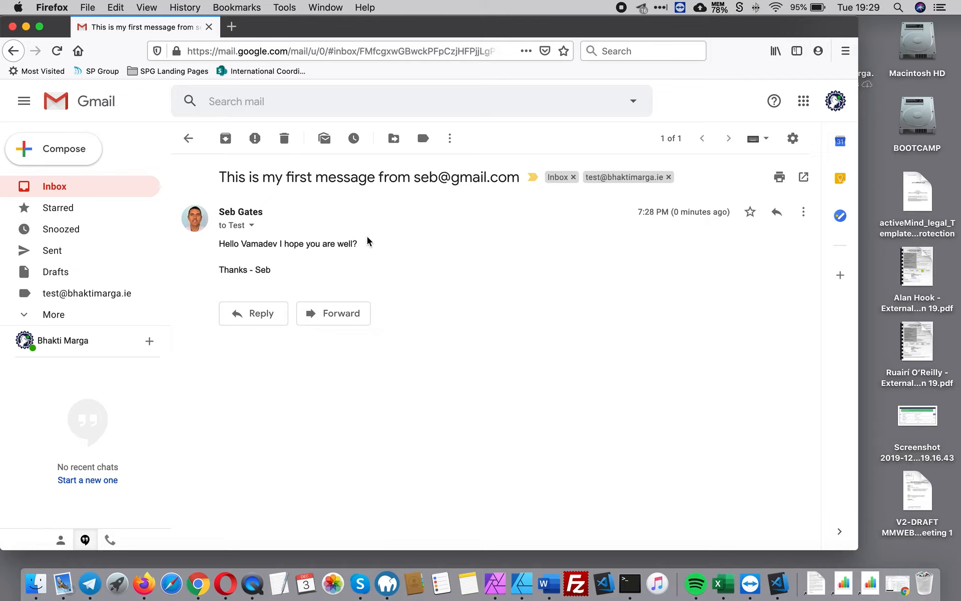
Step: Reply 'This is a reply from' the domain address, 'Thanks for the wish.', and send it
{"action": "left_click", "coordinate": [255, 317]}
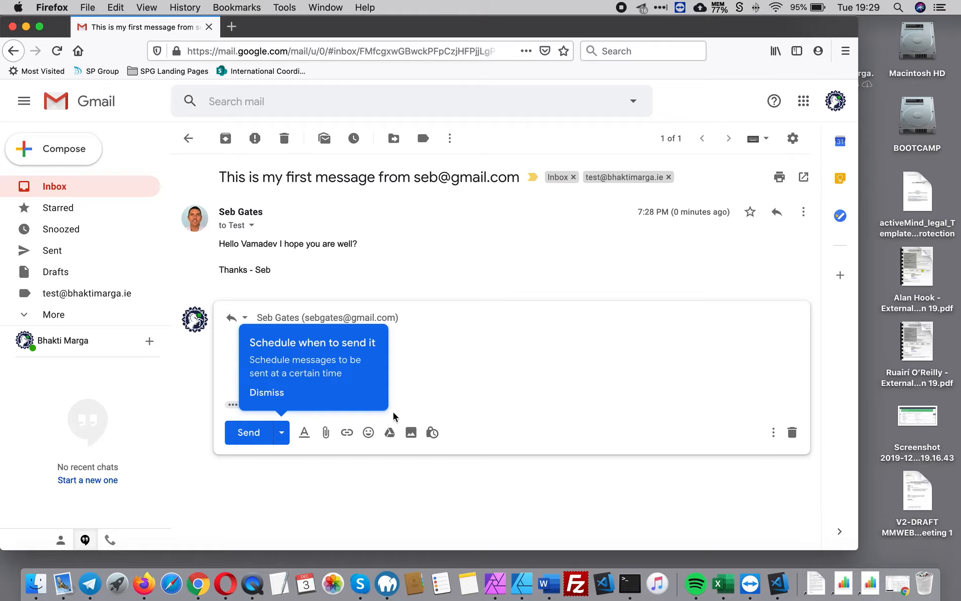
{"action": "left_click", "coordinate": [260, 392]}
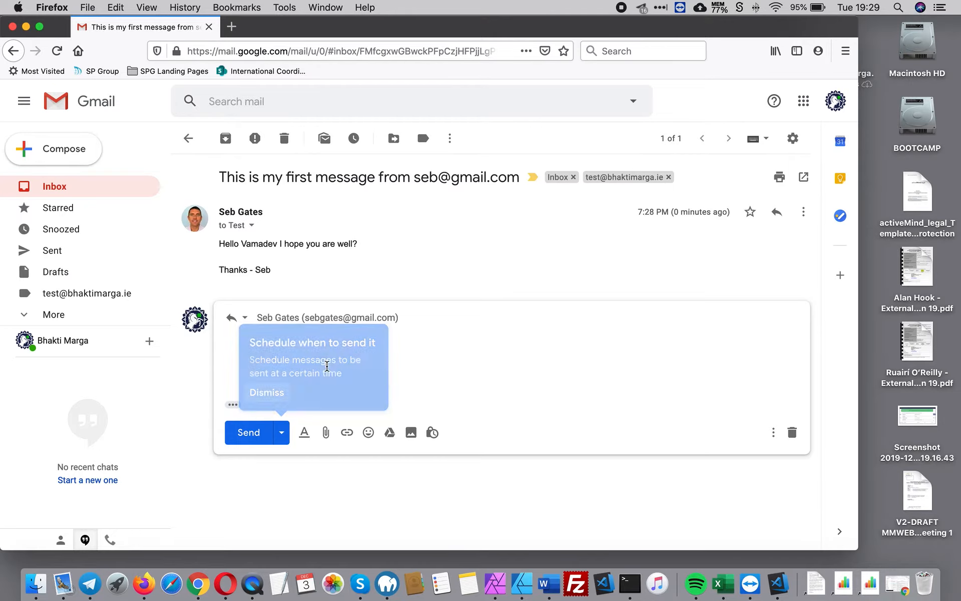
{"action": "type", "text": "Th"}
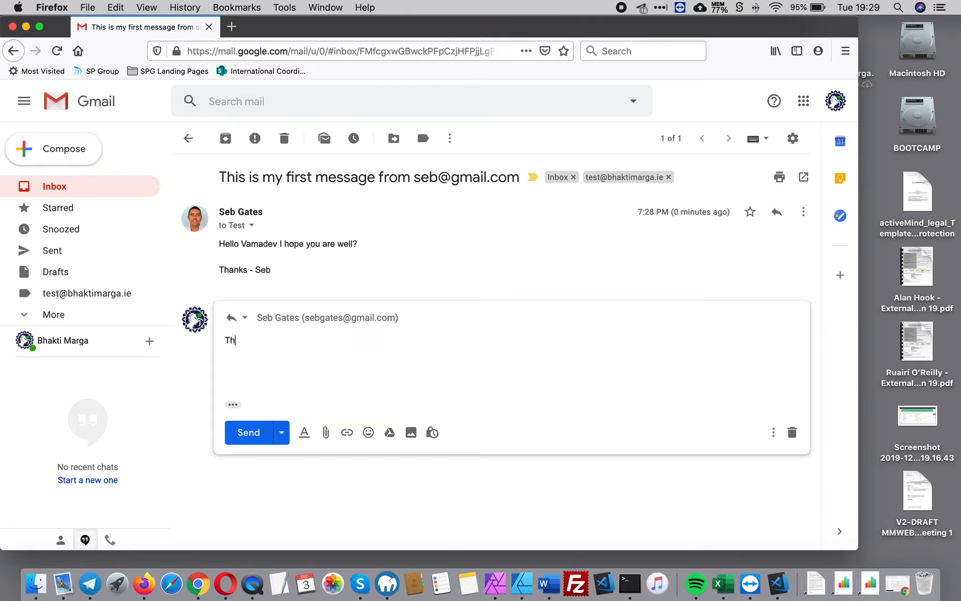
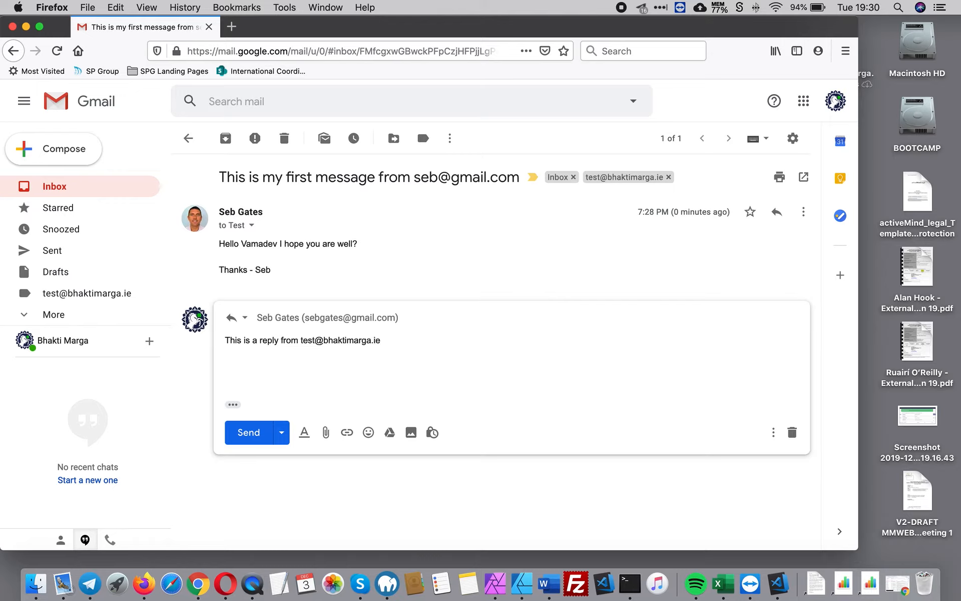
{"action": "type", "text": "Thanks for the wishes Seb"}
{"action": "type", "text": "."}
{"action": "key", "text": "Return"}
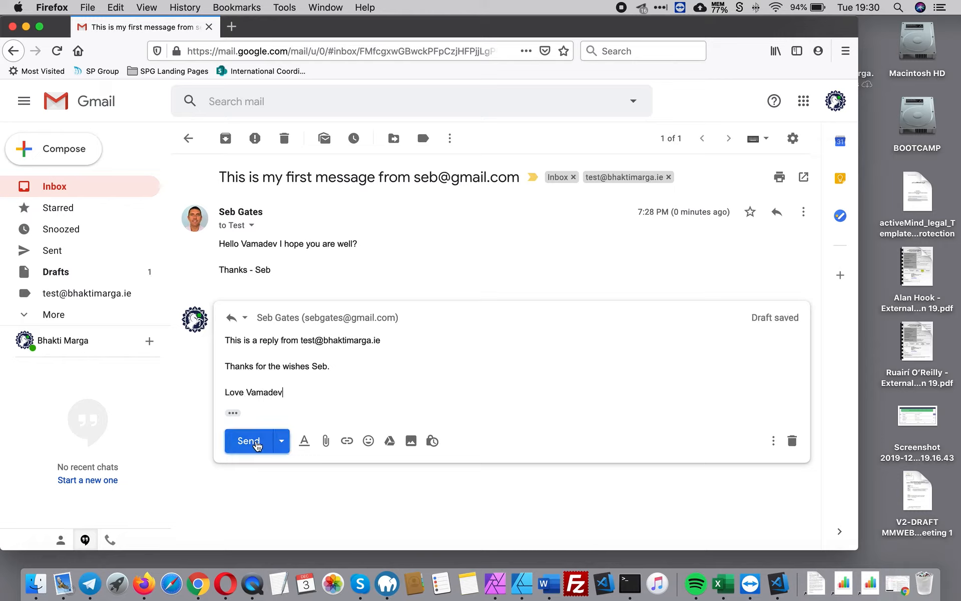
{"action": "left_click", "coordinate": [246, 319]}
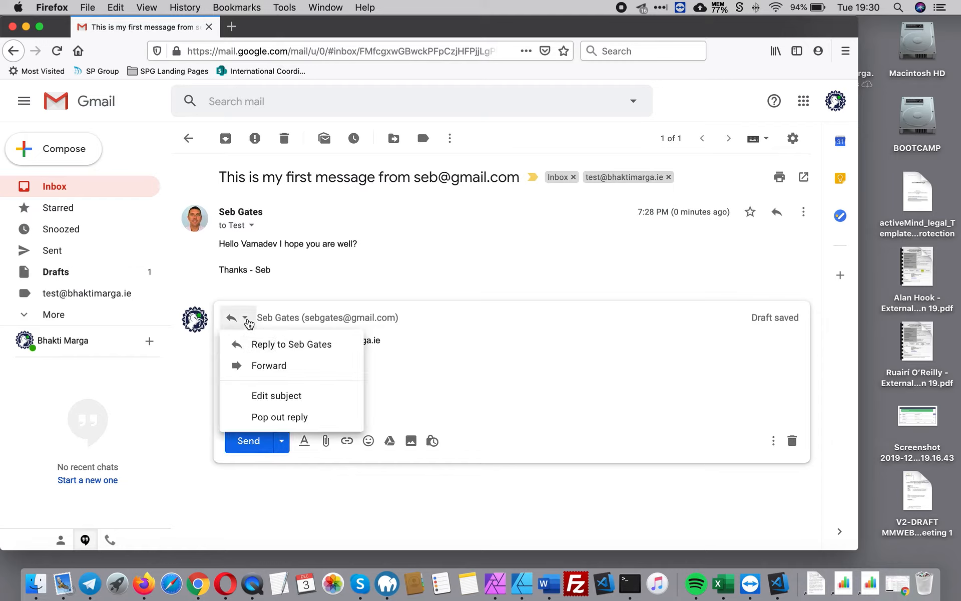
{"action": "left_click", "coordinate": [489, 416]}
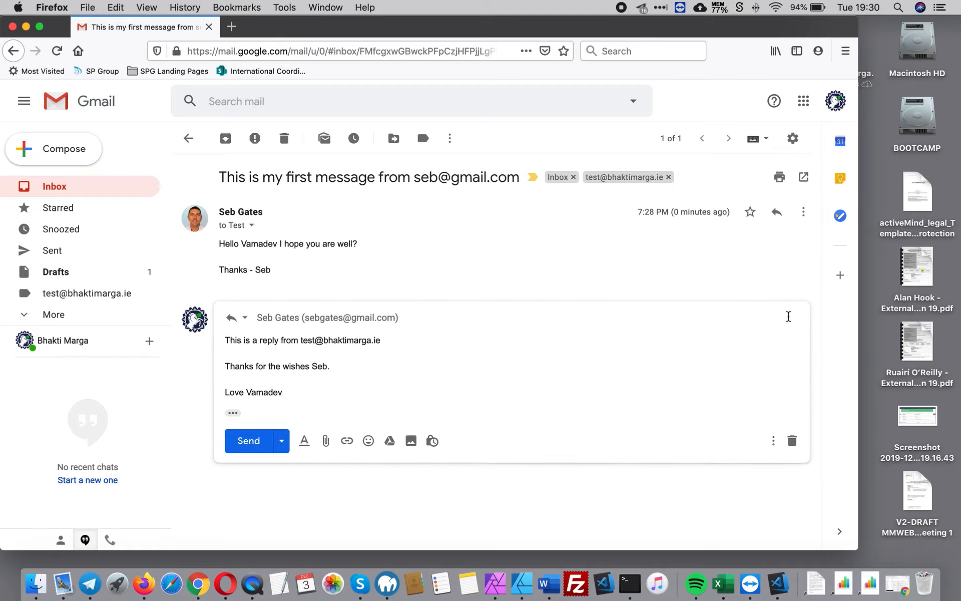
{"action": "left_click", "coordinate": [249, 441]}
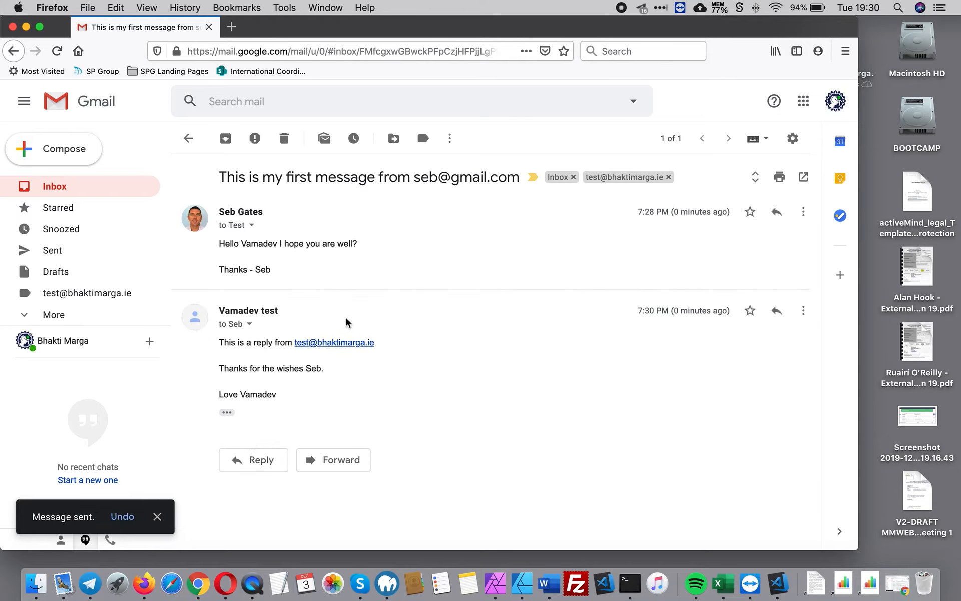
Step: Reload Chrome's Gmail to check for the reply, briefly opening the quick settings list
{"action": "left_click_drag", "start_coordinate": [281, 315], "coordinate": [228, 322]}
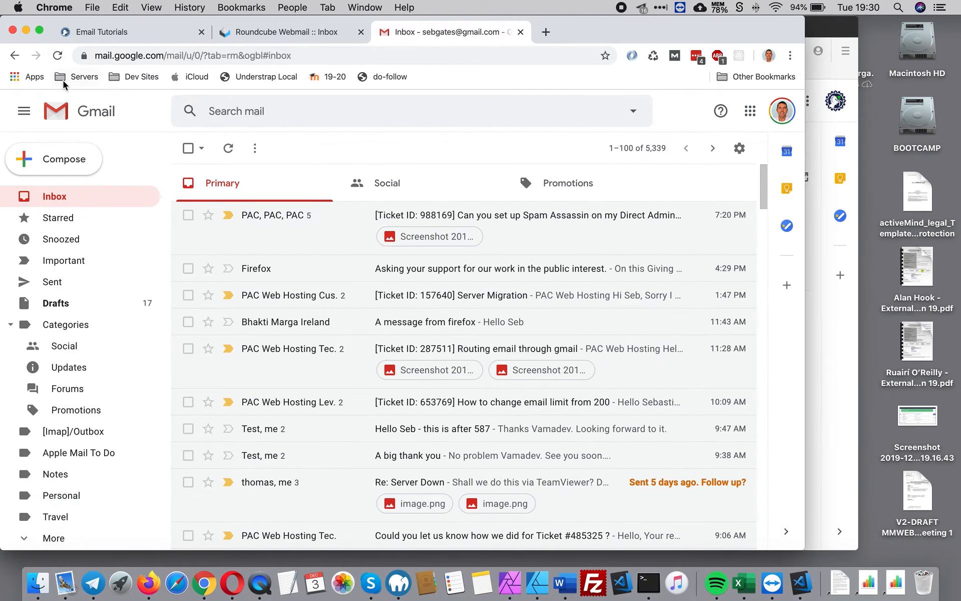
{"action": "left_click", "coordinate": [58, 56]}
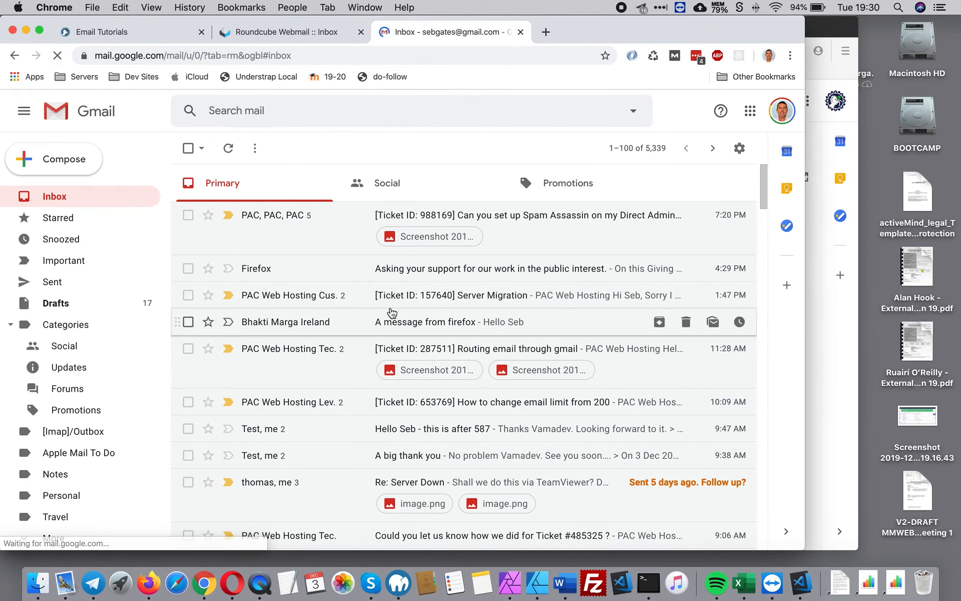
{"action": "left_click", "coordinate": [739, 149]}
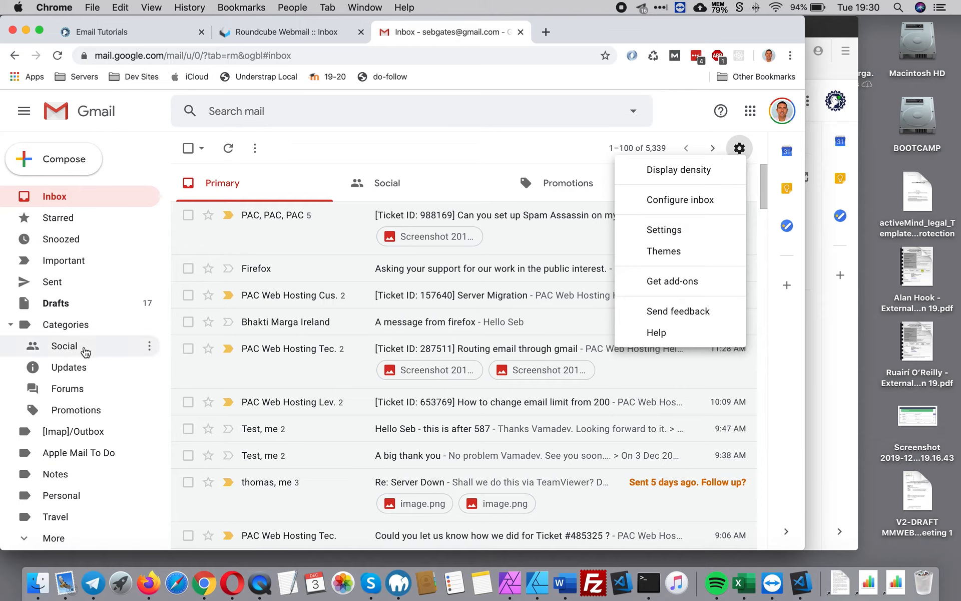
{"action": "left_click", "coordinate": [508, 150]}
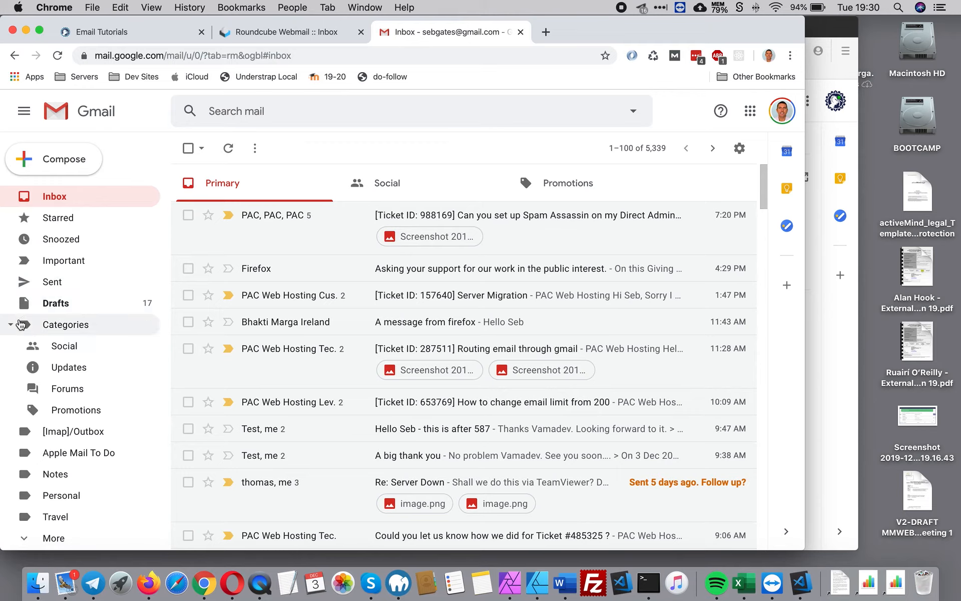
Step: Collapse the Categories labels and check the Spam folder for the reply, then return to Inbox
{"action": "left_click", "coordinate": [67, 324]}
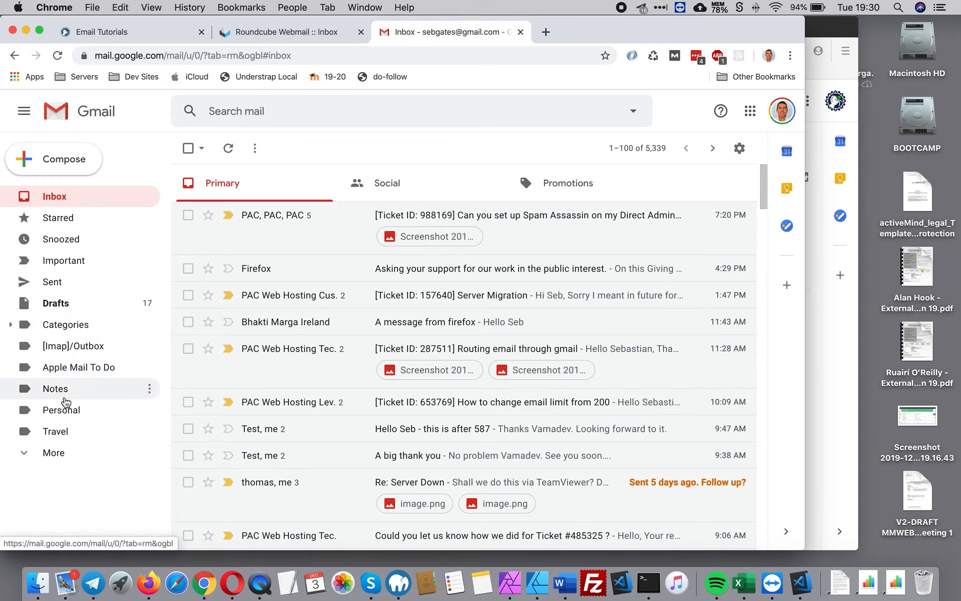
{"action": "left_click", "coordinate": [35, 452]}
{"action": "scroll", "coordinate": [75, 420], "scroll_direction": "down", "scroll_amount": 2}
{"action": "scroll", "coordinate": [80, 414], "scroll_direction": "down", "scroll_amount": 2}
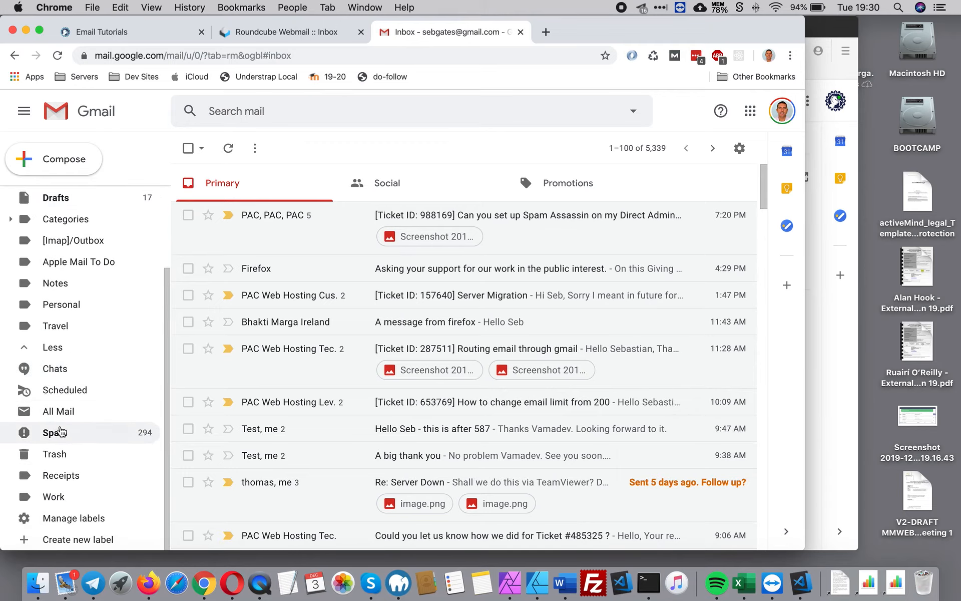
{"action": "left_click", "coordinate": [56, 433]}
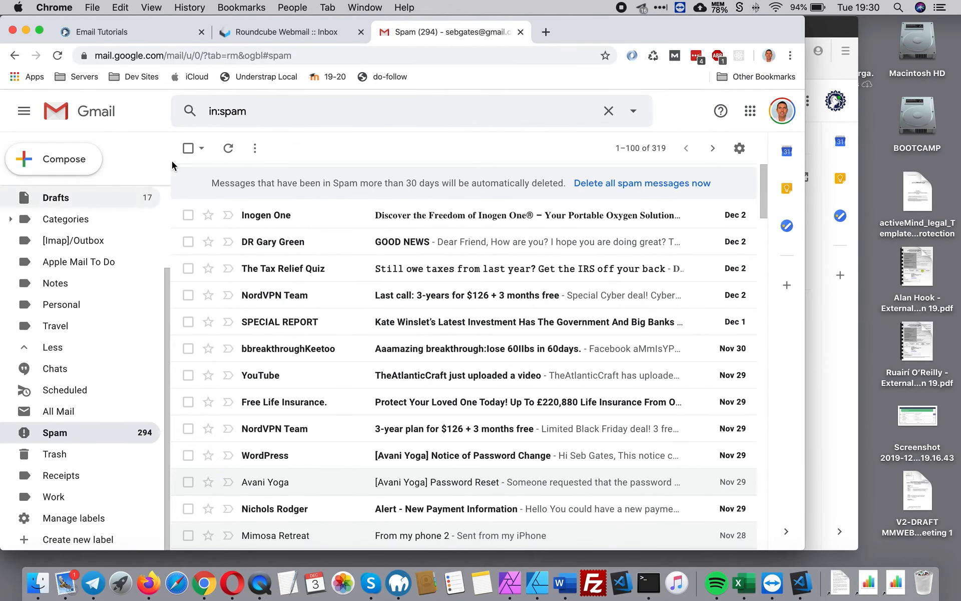
{"action": "scroll", "coordinate": [82, 213], "scroll_direction": "up", "scroll_amount": 4}
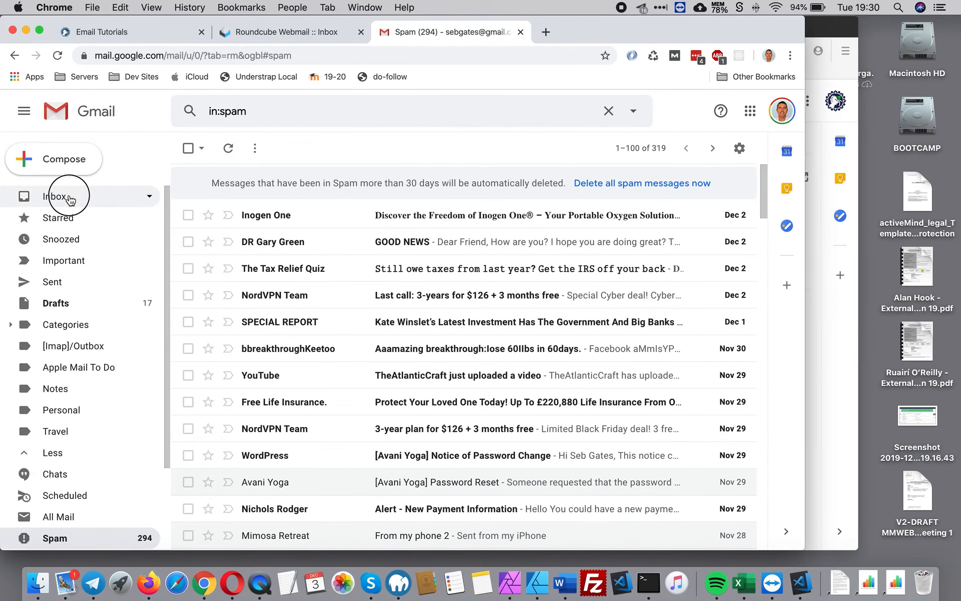
{"action": "left_click", "coordinate": [71, 195]}
Step: Open the full settings, then go back to the Inbox where the reply shows as New
{"action": "left_click", "coordinate": [738, 149]}
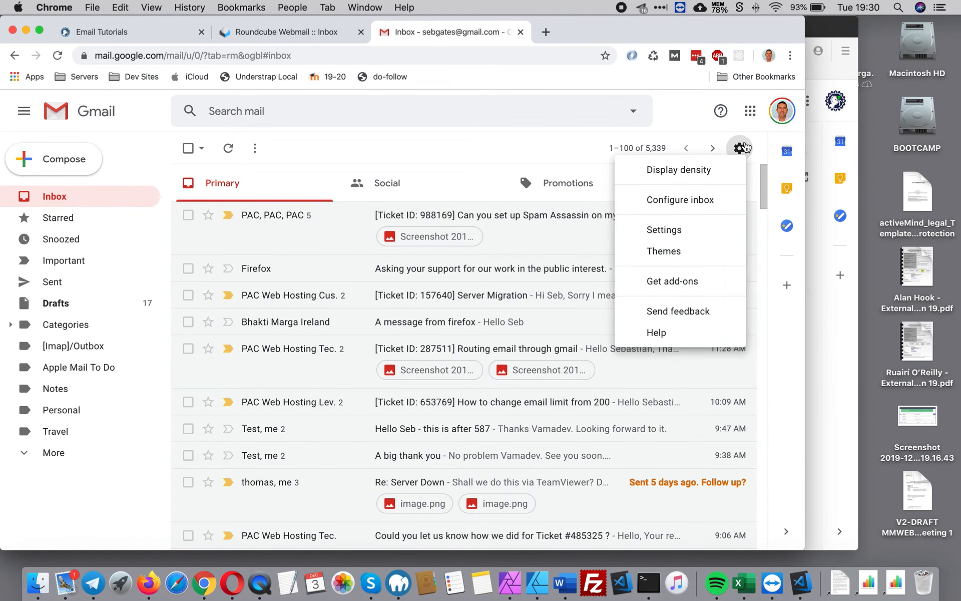
{"action": "left_click", "coordinate": [685, 228]}
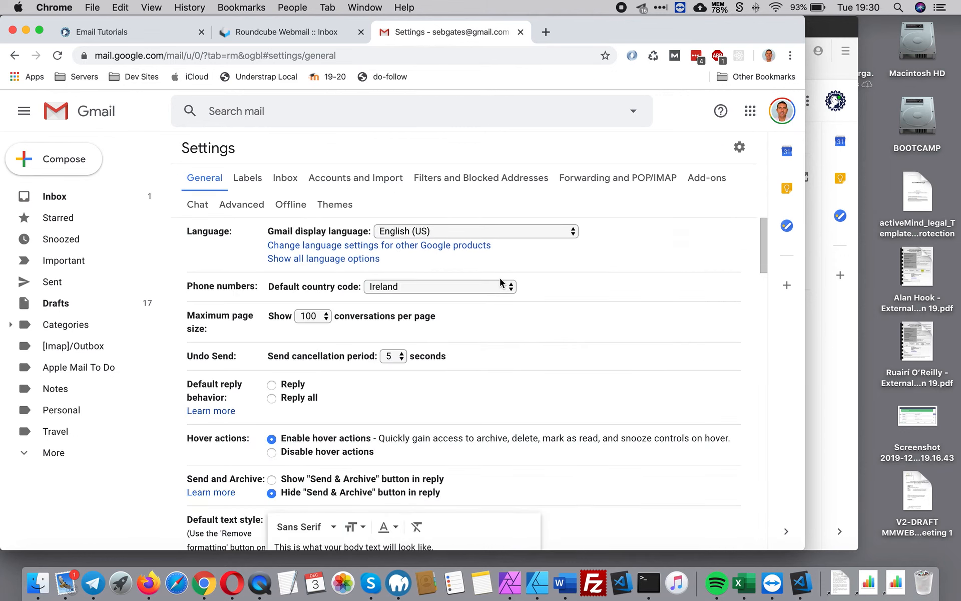
{"action": "left_click", "coordinate": [56, 200]}
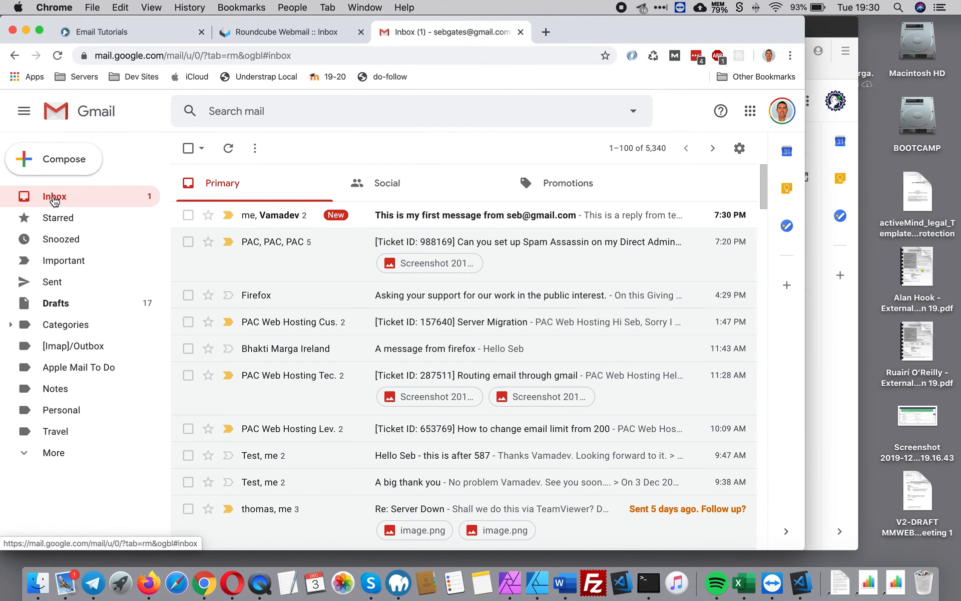
Step: Open the top first-message conversation to view the domain reply beneath the original message
{"action": "left_click", "coordinate": [263, 225]}
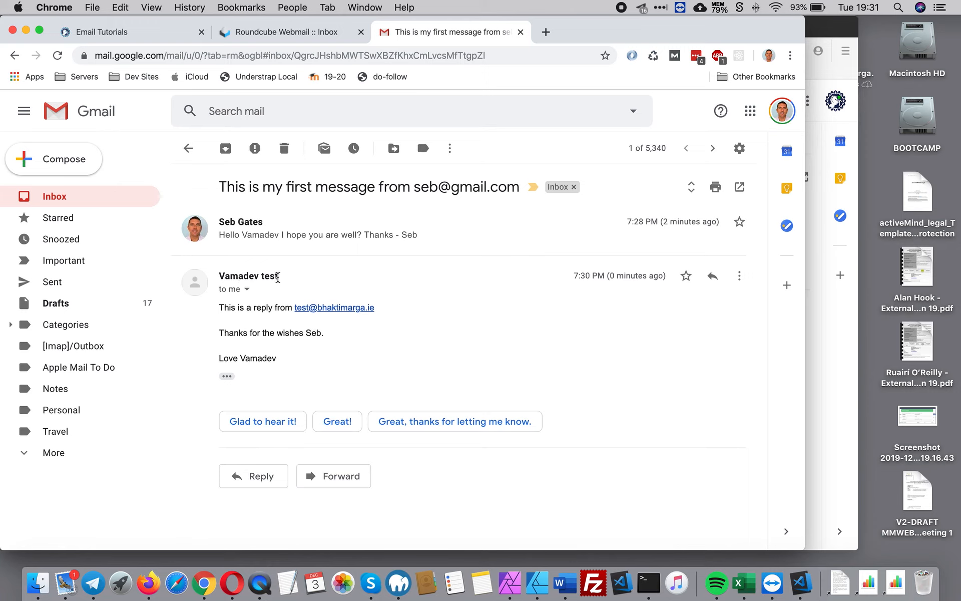
{"action": "left_click_drag", "start_coordinate": [278, 277], "coordinate": [208, 273]}
{"action": "left_click", "coordinate": [473, 347]}
Step: In Roundcube, refresh the domain inbox and open 'This is my first message', then return to Gmail
{"action": "left_click", "coordinate": [270, 34]}
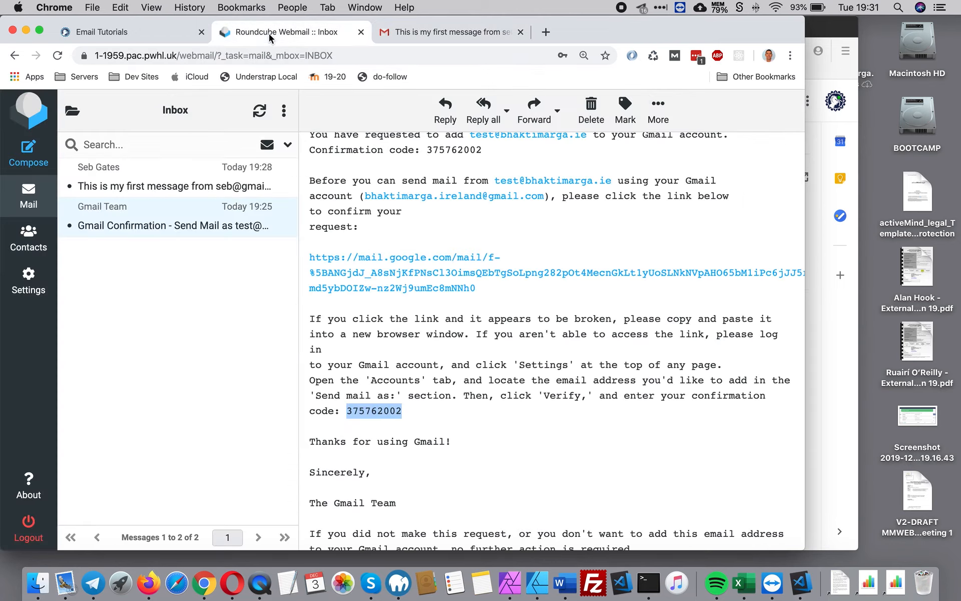
{"action": "scroll", "coordinate": [442, 248], "scroll_direction": "up", "scroll_amount": 4}
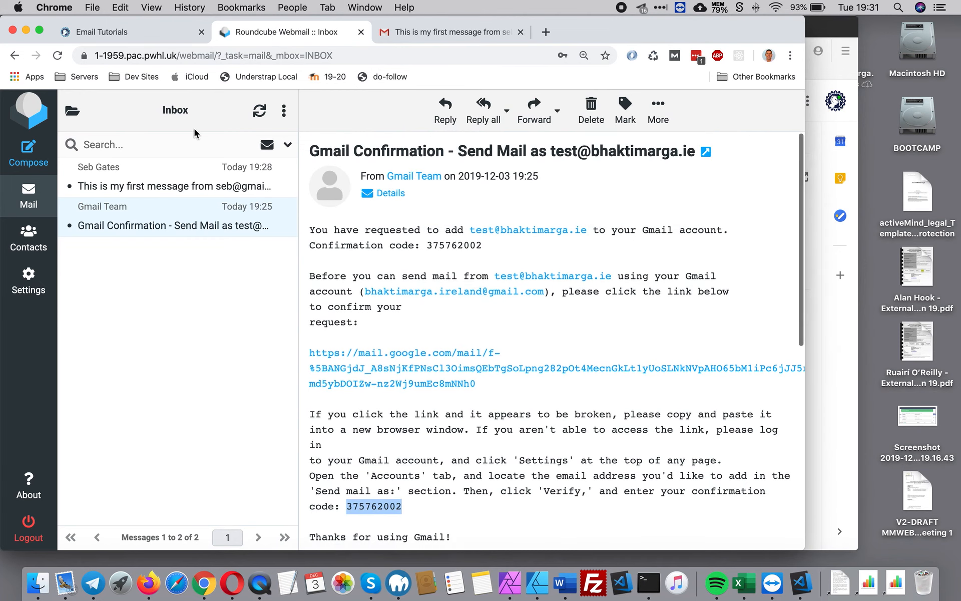
{"action": "left_click", "coordinate": [259, 111]}
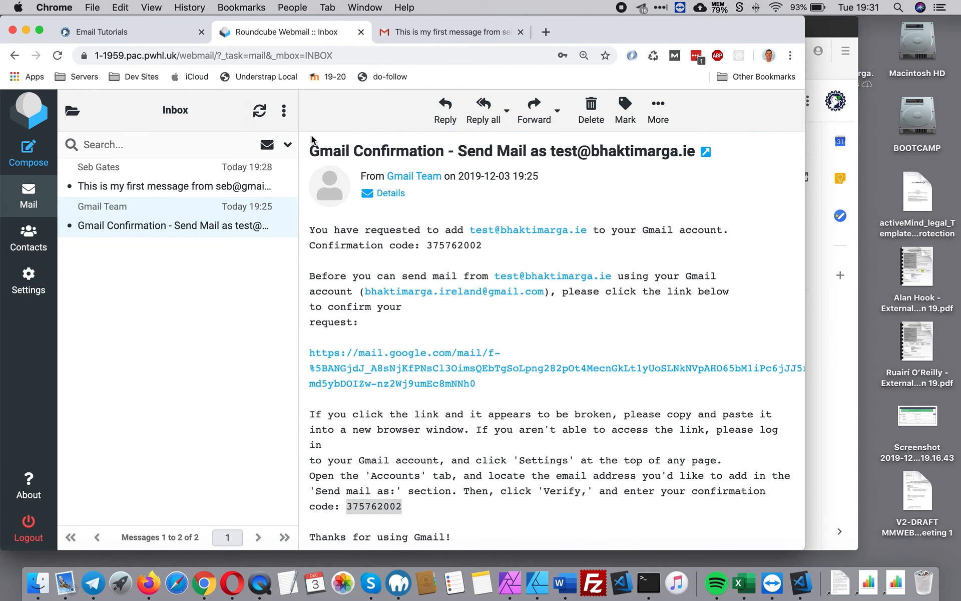
{"action": "left_click", "coordinate": [176, 188]}
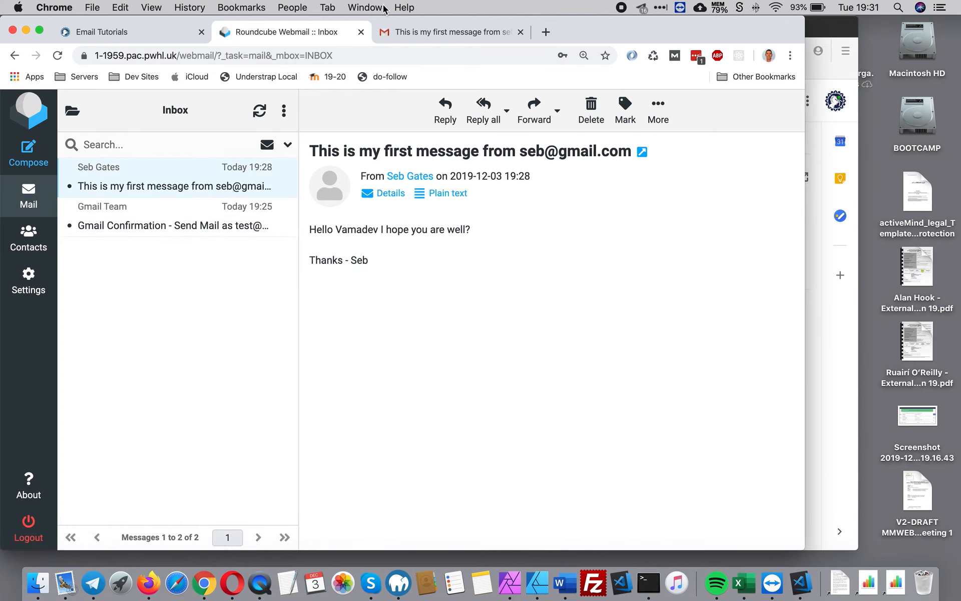
{"action": "left_click", "coordinate": [485, 31]}
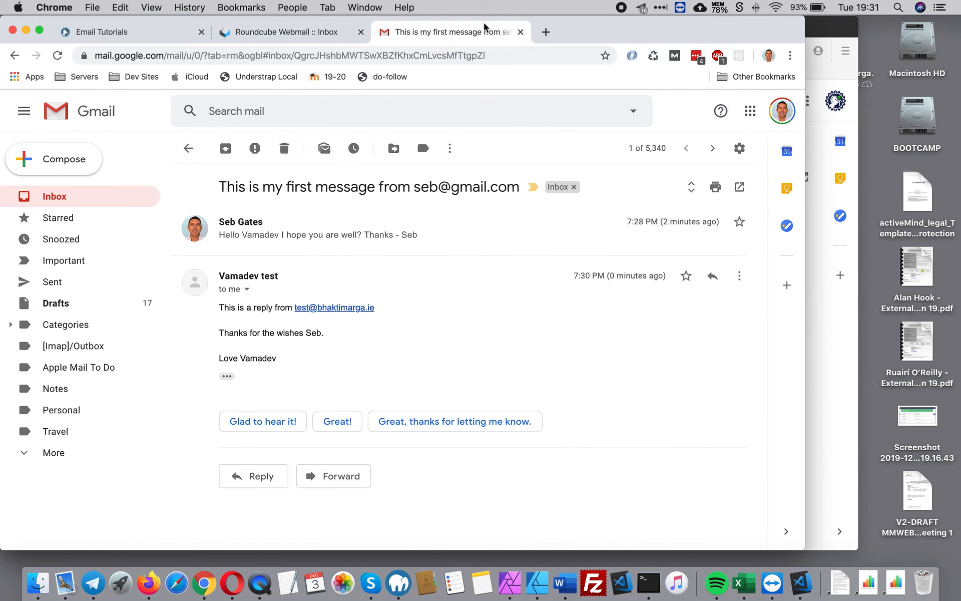